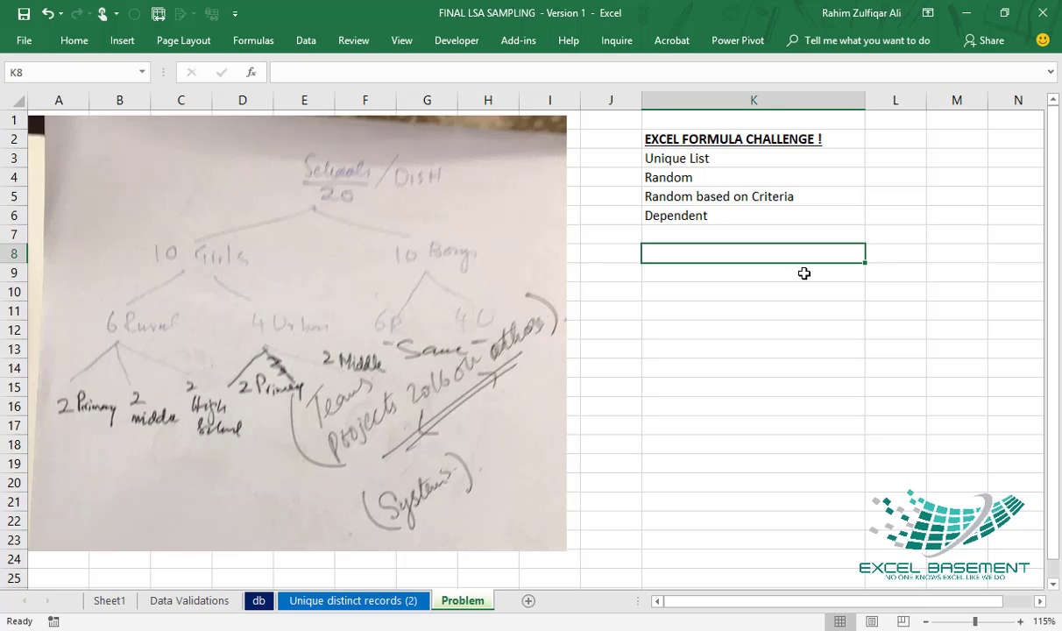
Compare the school records on the db sheet with the handwritten sampling diagram on the Problem sheet
{"action": "left_click", "coordinate": [258, 602]}
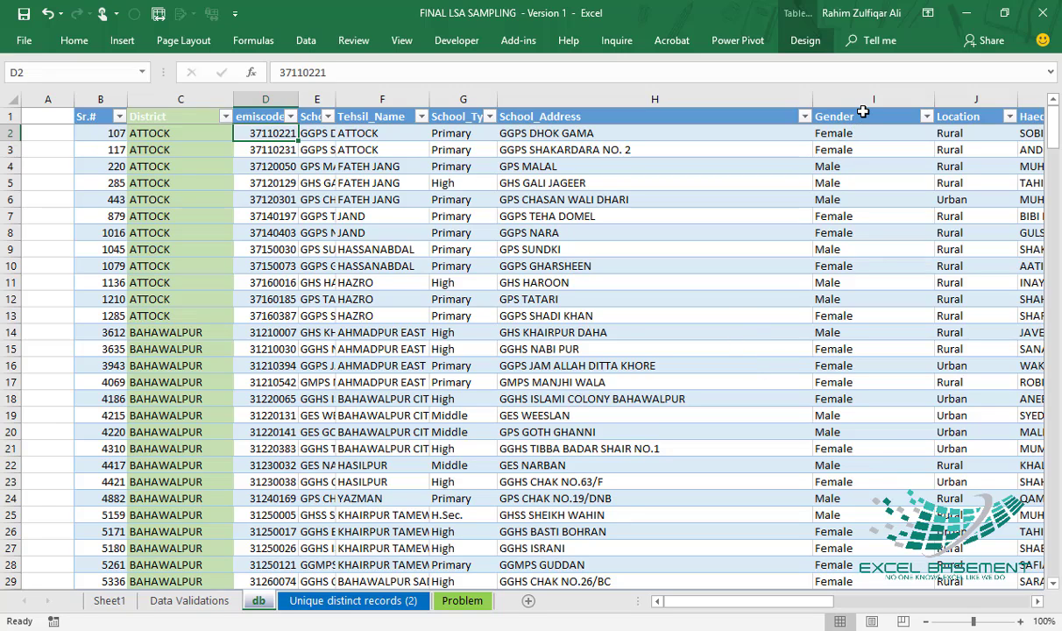
{"action": "left_click_drag", "start_coordinate": [807, 605], "coordinate": [697, 605]}
{"action": "left_click", "coordinate": [473, 601]}
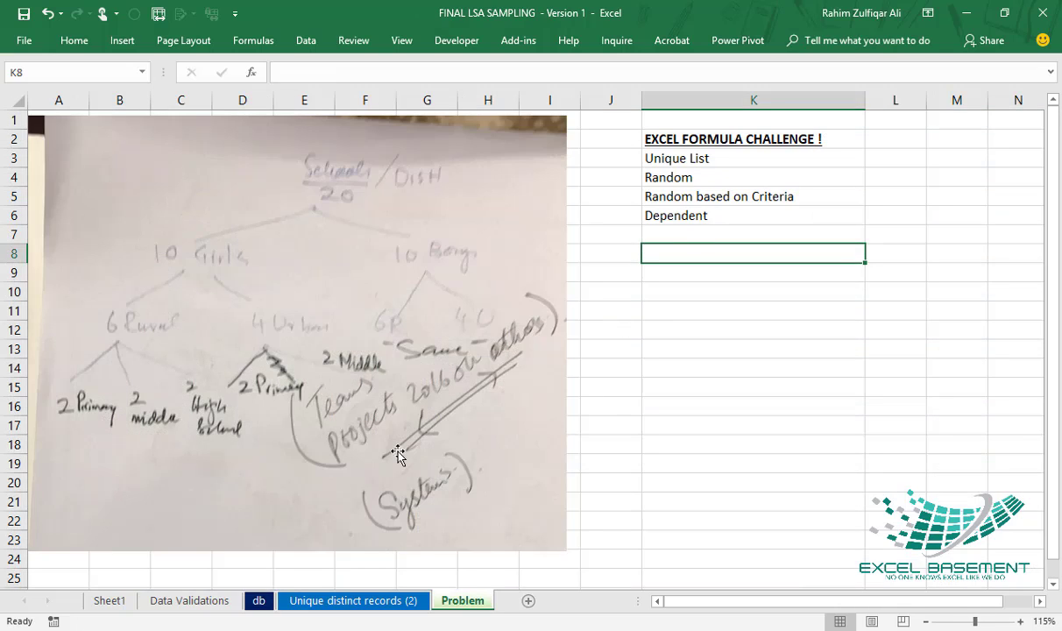
{"action": "left_click", "coordinate": [259, 600]}
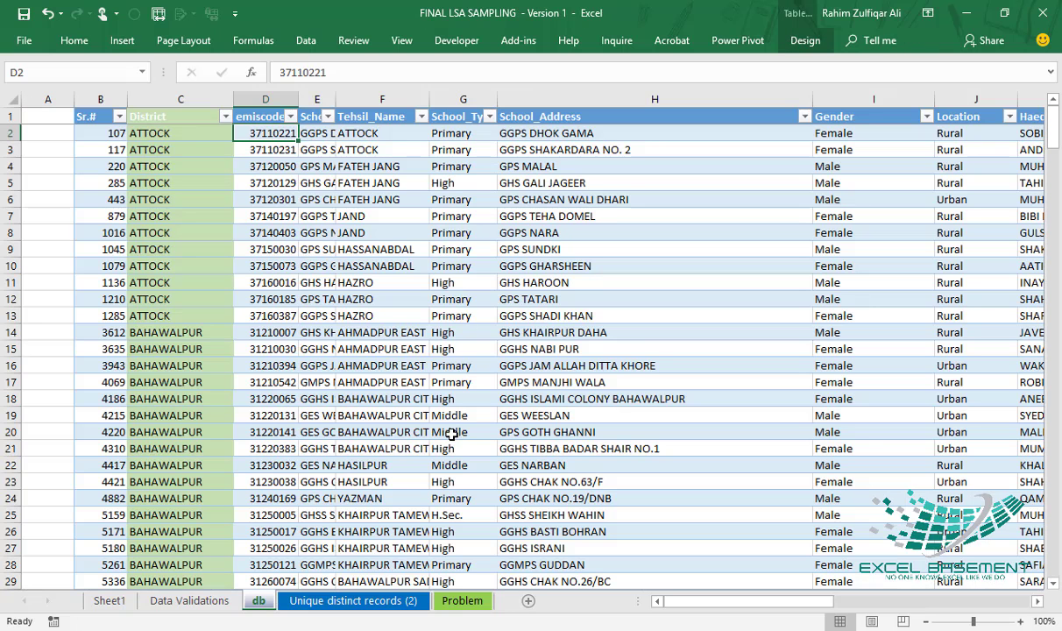
{"action": "left_click", "coordinate": [460, 602]}
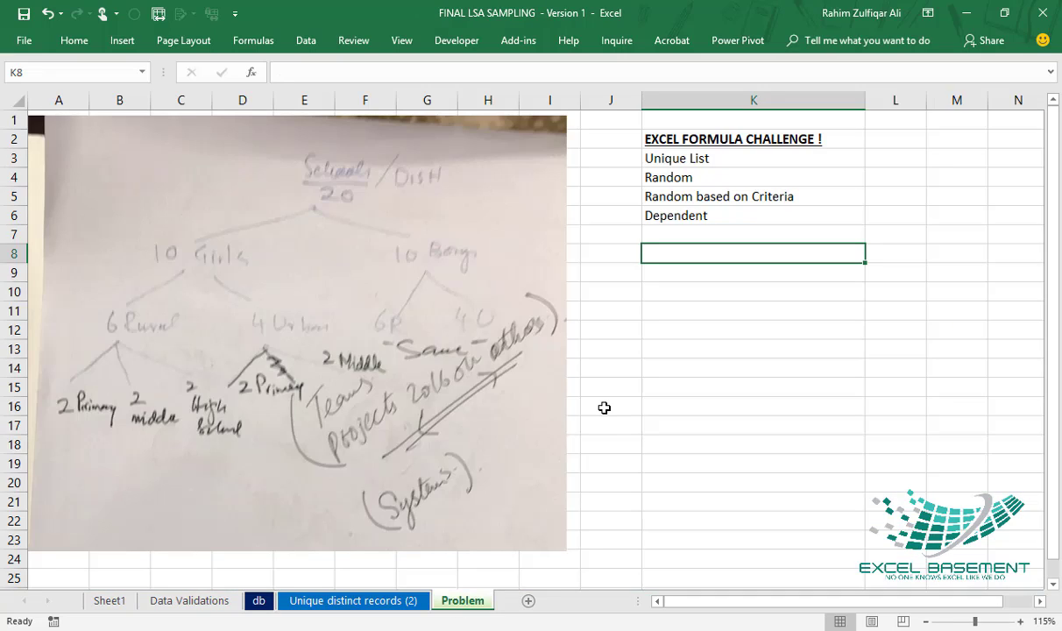
Review the four formula challenge items in K3:K6 of the Problem sheet, from Unique List to Dependent
{"action": "left_click", "coordinate": [658, 160]}
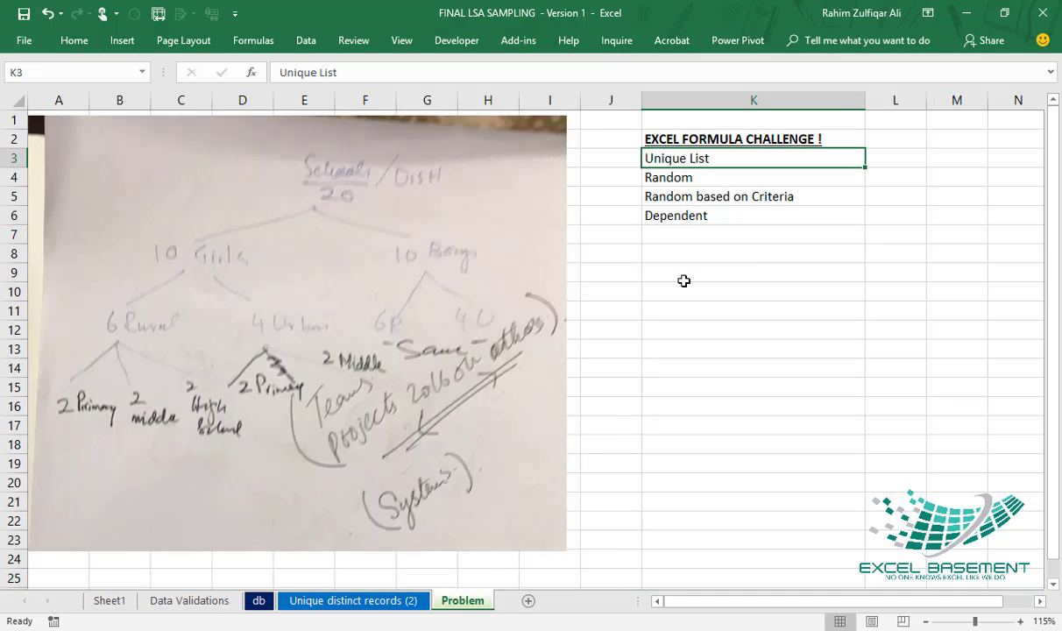
{"action": "left_click", "coordinate": [663, 172]}
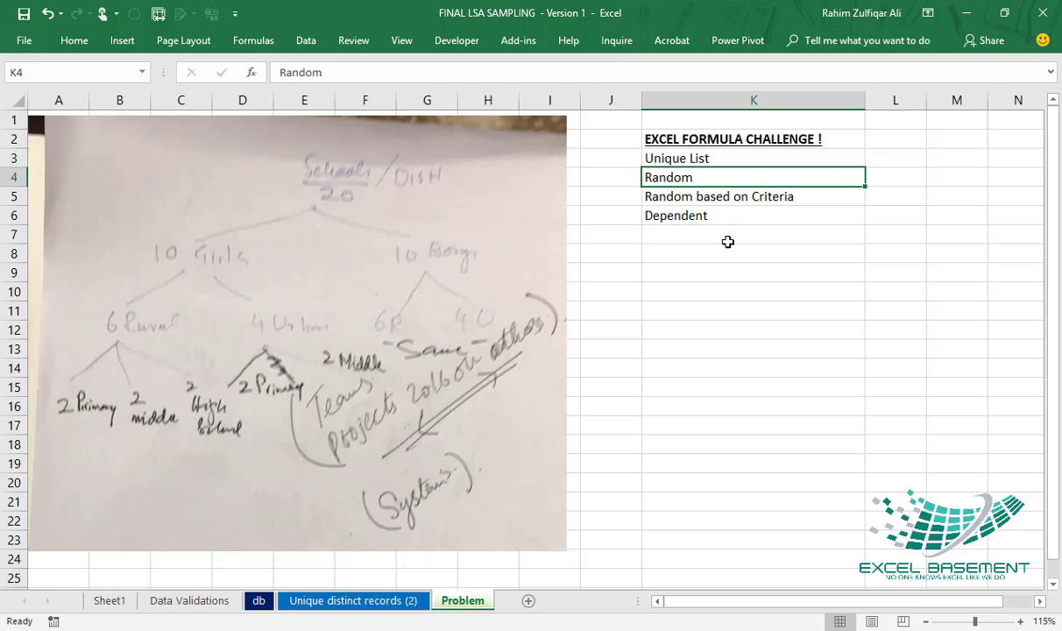
{"action": "left_click", "coordinate": [697, 194]}
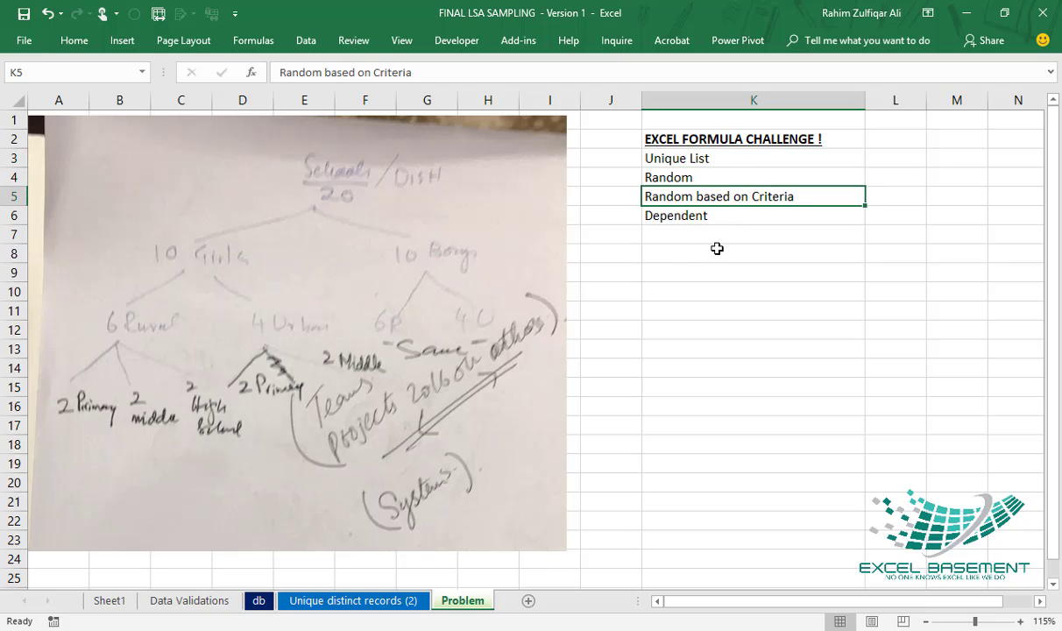
{"action": "left_click", "coordinate": [677, 211]}
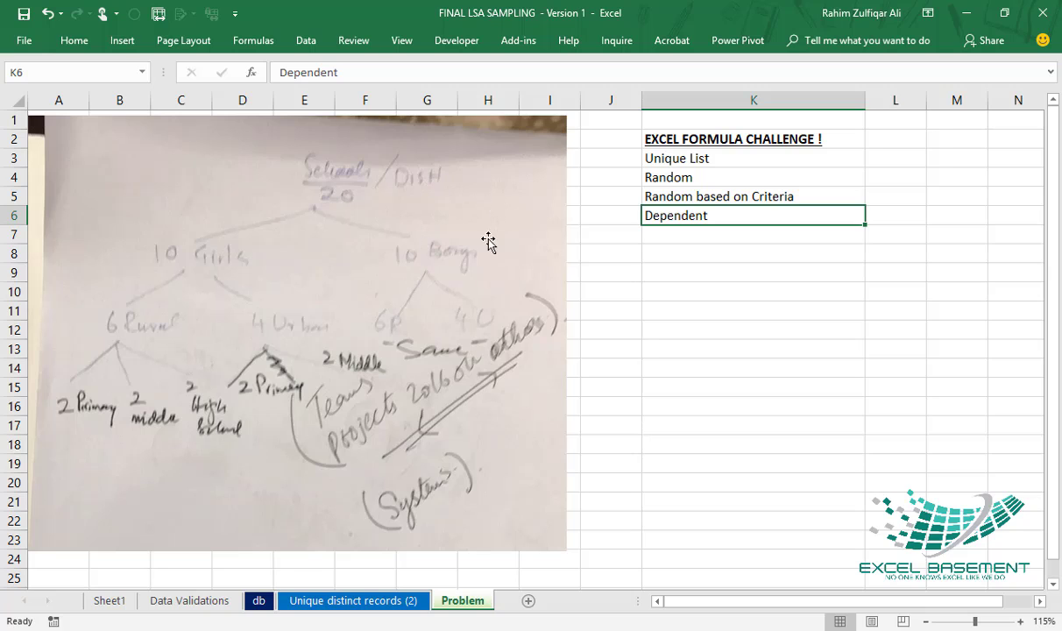
Examine the district list in A2:A20 of the Data Validations sheet and the District column on the db sheet
{"action": "left_click", "coordinate": [215, 600]}
{"action": "left_click_drag", "start_coordinate": [71, 132], "coordinate": [74, 431]}
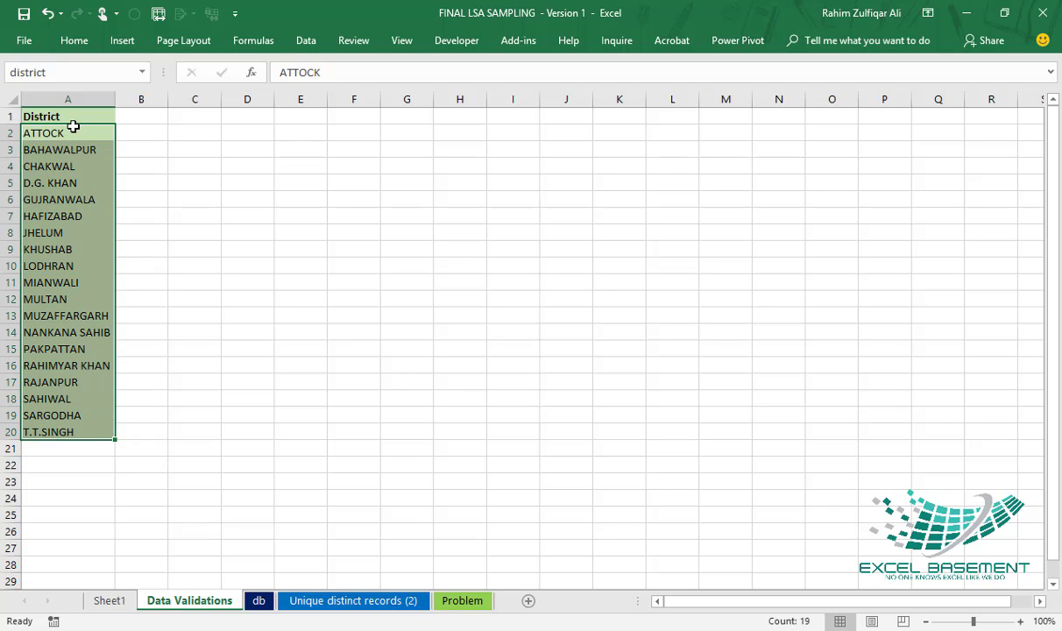
{"action": "left_click", "coordinate": [259, 601]}
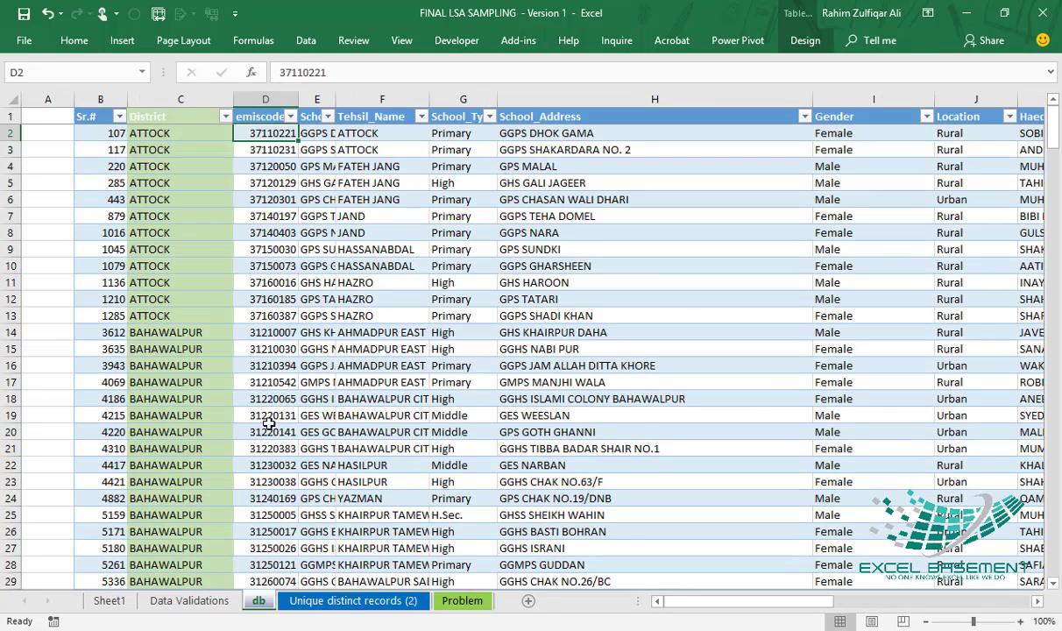
{"action": "left_click", "coordinate": [177, 105]}
{"action": "left_click", "coordinate": [173, 135]}
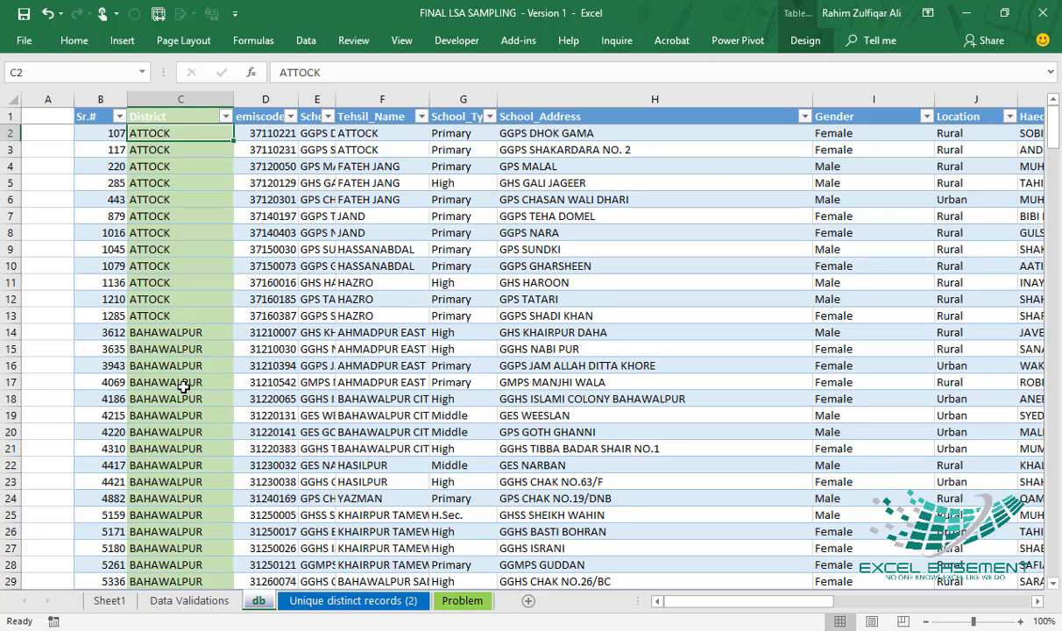
Go back to the Problem sheet and review the Unique List and Random challenge items
{"action": "left_click", "coordinate": [461, 601]}
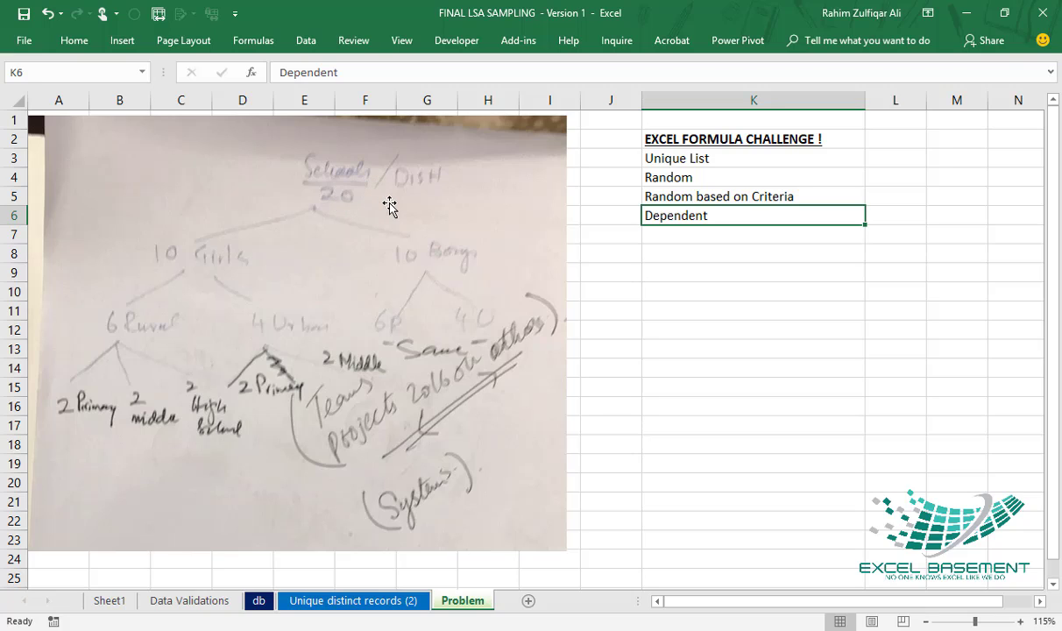
{"action": "left_click", "coordinate": [652, 157]}
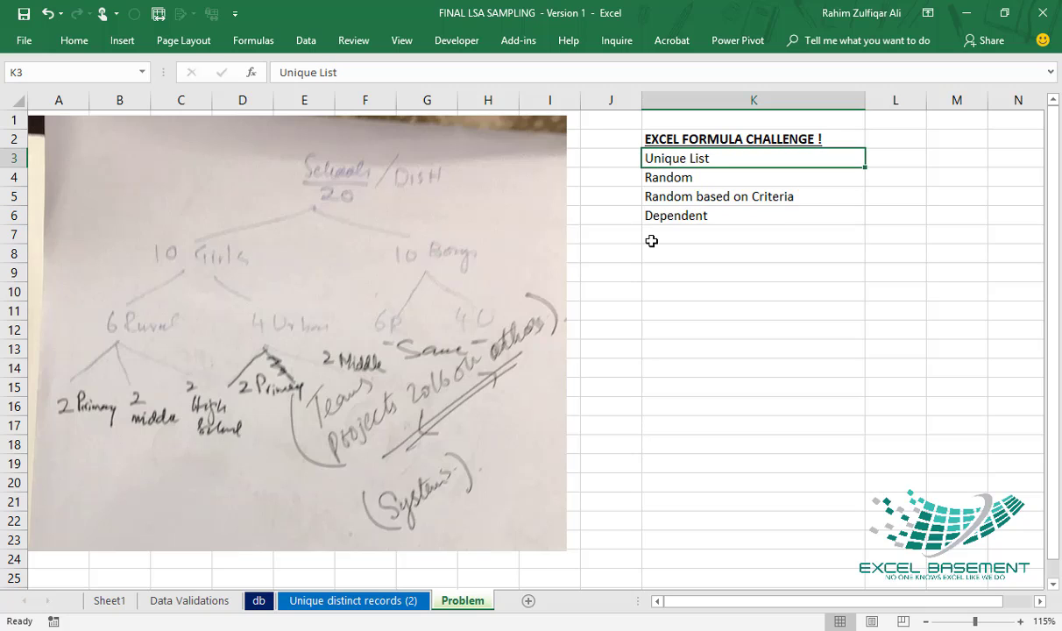
{"action": "left_click", "coordinate": [644, 173]}
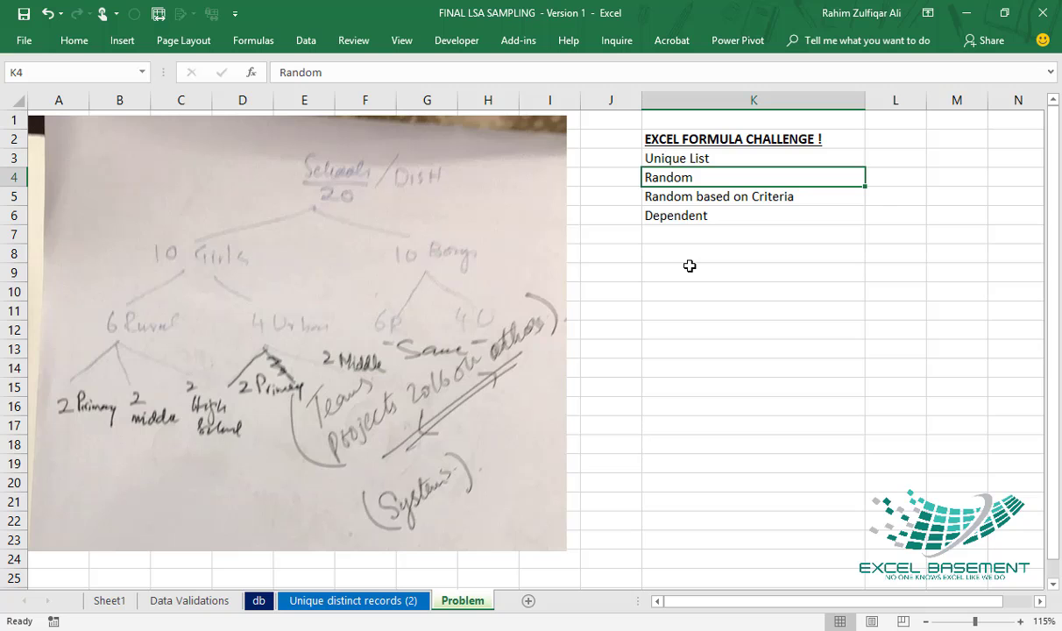
Examine the schools in the School_Address column of the db sheet, selecting H6:H27
{"action": "left_click", "coordinate": [258, 600]}
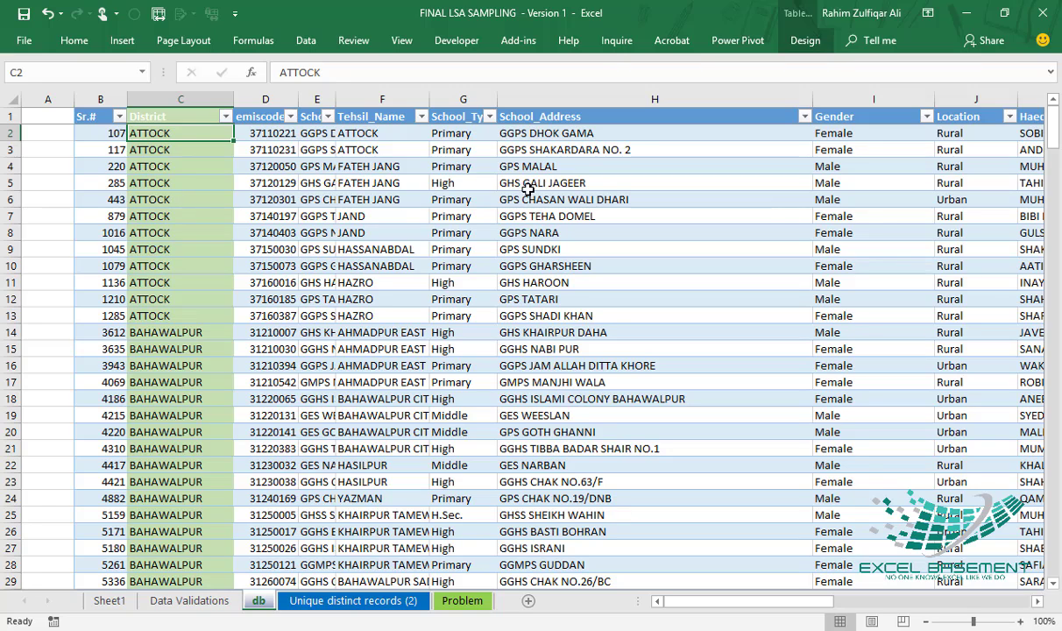
{"action": "left_click", "coordinate": [548, 133]}
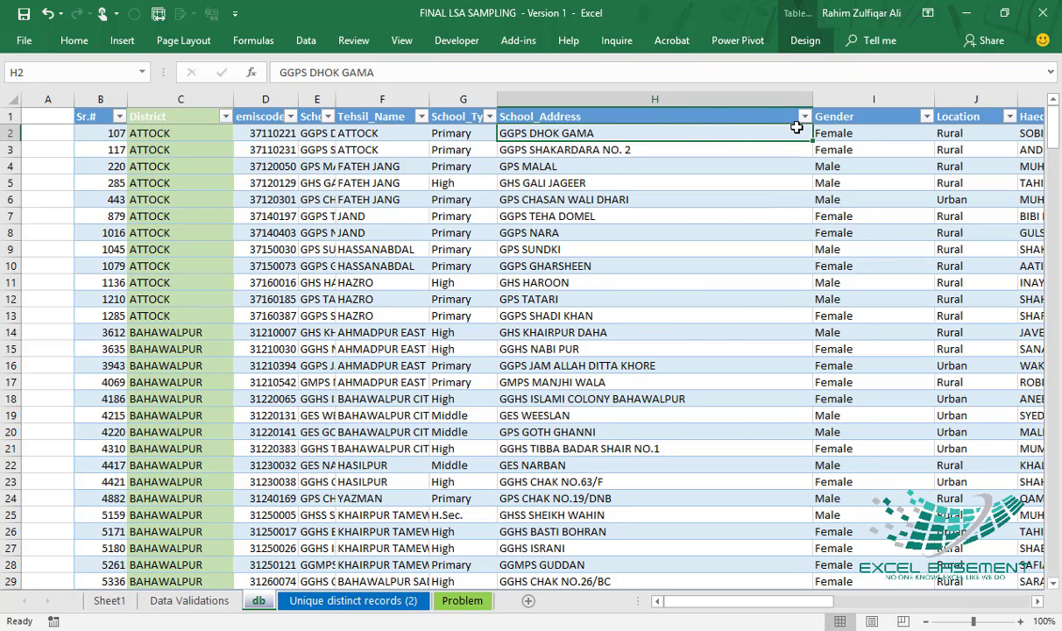
{"action": "left_click", "coordinate": [805, 116]}
{"action": "left_click", "coordinate": [556, 289]}
{"action": "left_click_drag", "start_coordinate": [590, 199], "coordinate": [561, 547]}
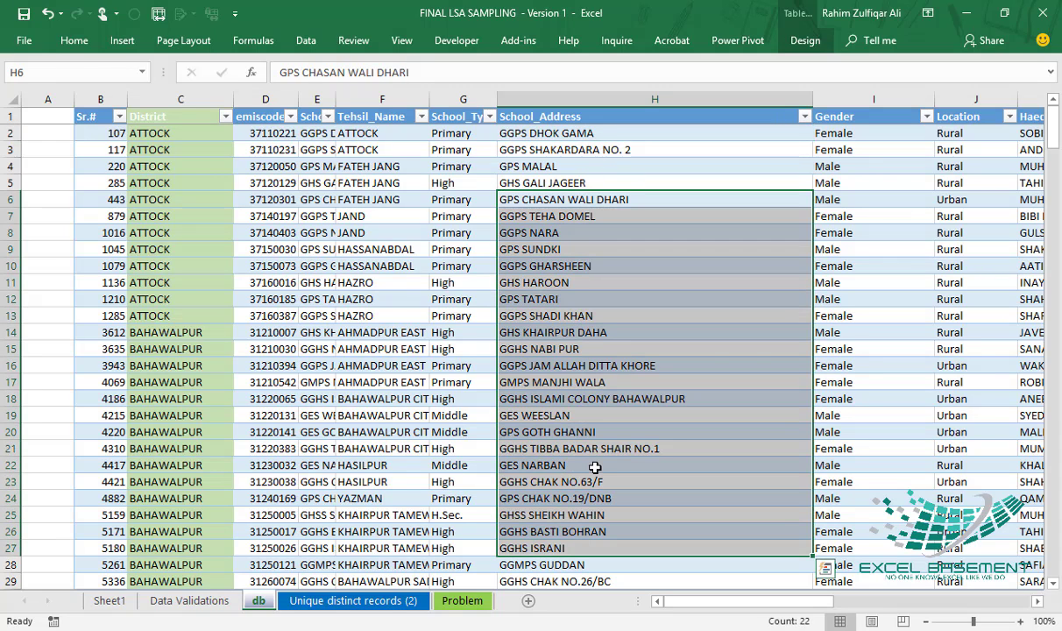
Revisit the Problem sheet's diagram and read the Notepad brief on randomly selecting schools per district and splitting them by boys and girls
{"action": "left_click", "coordinate": [456, 601]}
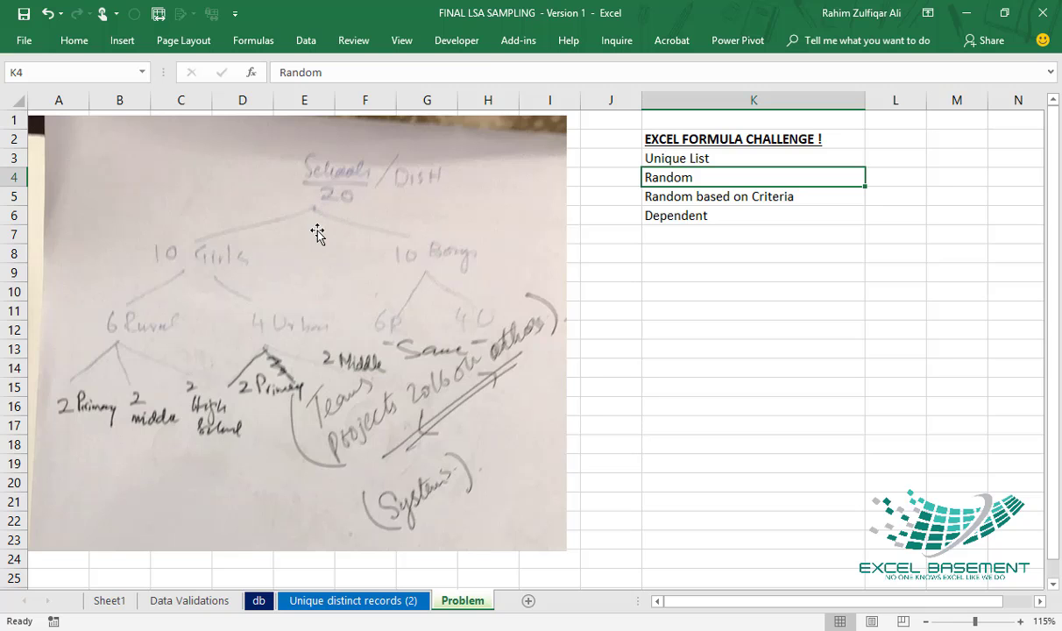
{"action": "key", "text": "alt+Tab"}
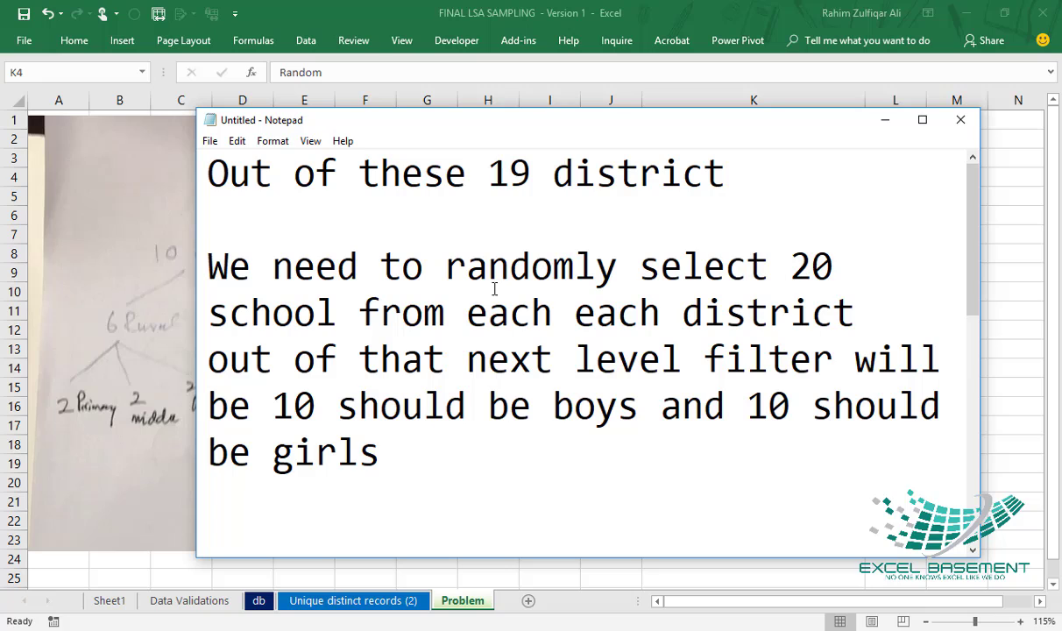
{"action": "left_click_drag", "start_coordinate": [251, 359], "coordinate": [917, 360]}
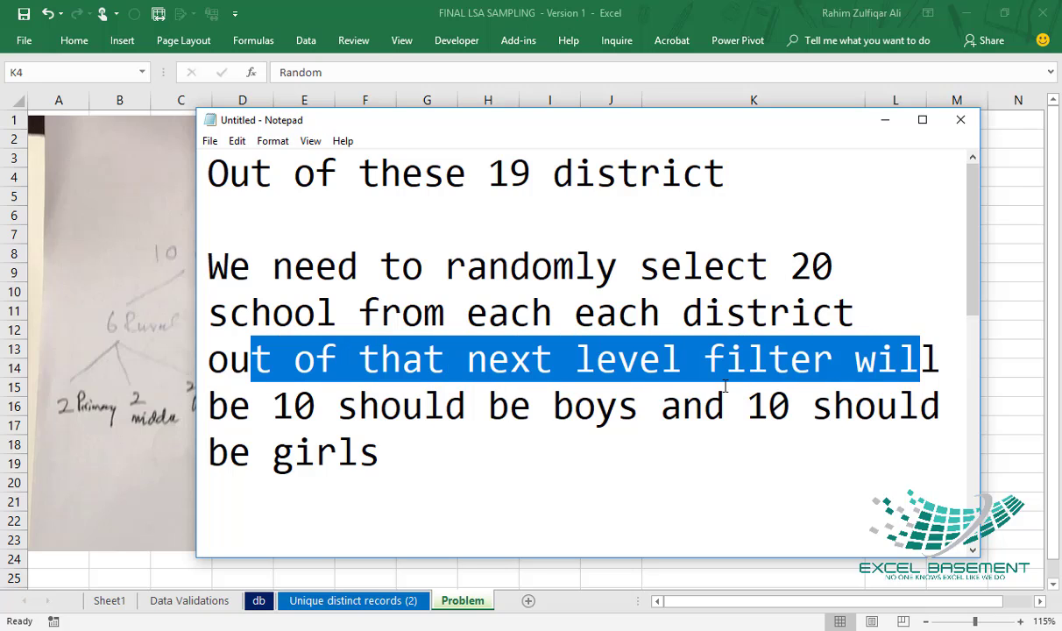
{"action": "left_click", "coordinate": [290, 408]}
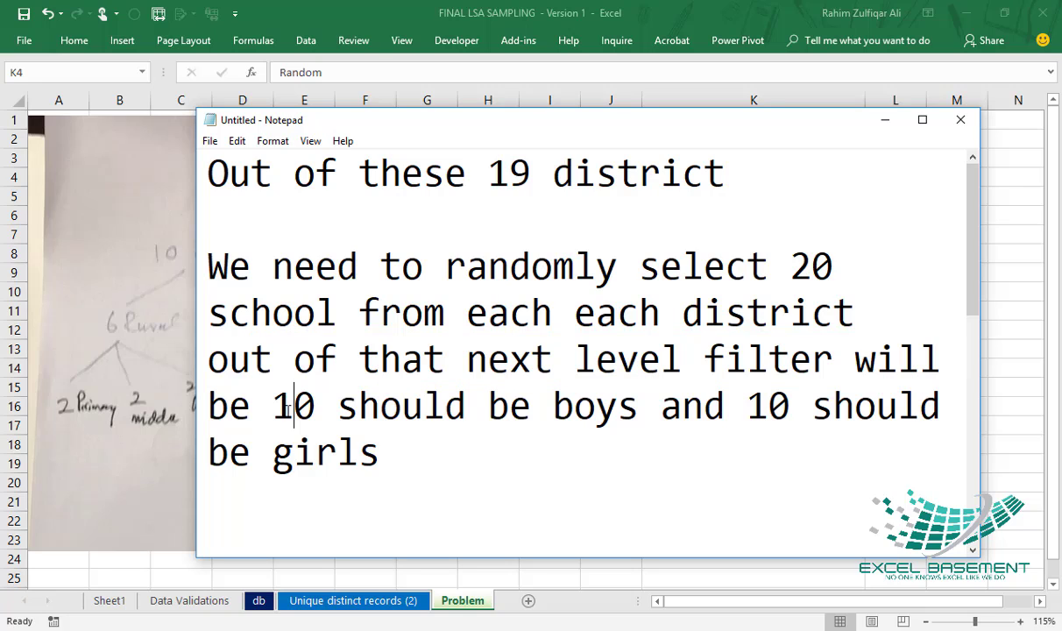
{"action": "left_click_drag", "start_coordinate": [293, 408], "coordinate": [628, 408]}
{"action": "left_click", "coordinate": [627, 408]}
{"action": "left_click", "coordinate": [390, 453]}
{"action": "left_click", "coordinate": [885, 119]}
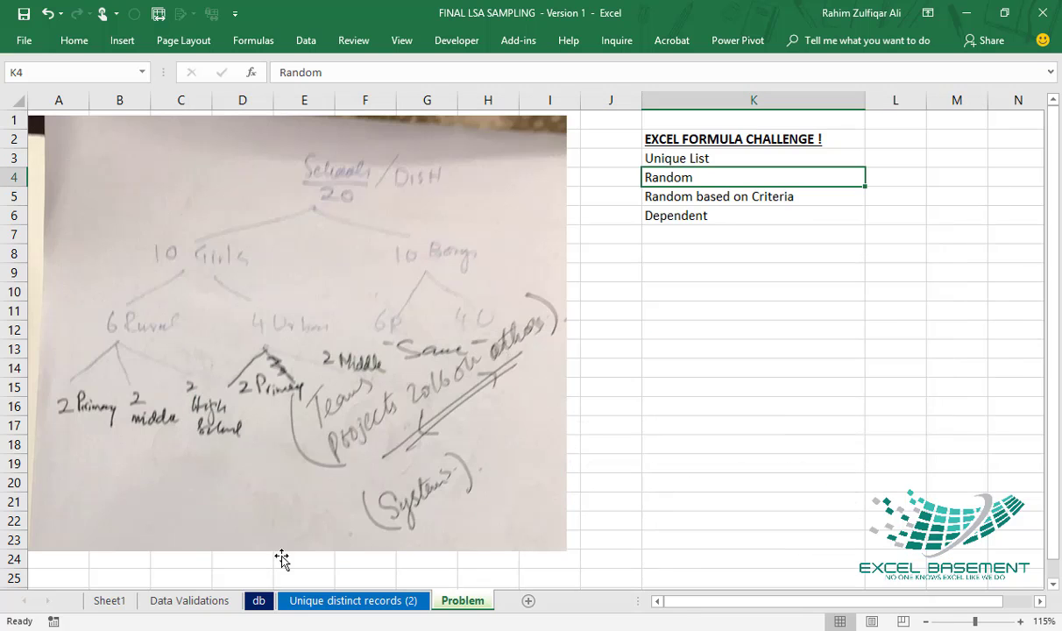
Examine the Gender column on the db sheet by selecting the whole column
{"action": "left_click", "coordinate": [249, 603]}
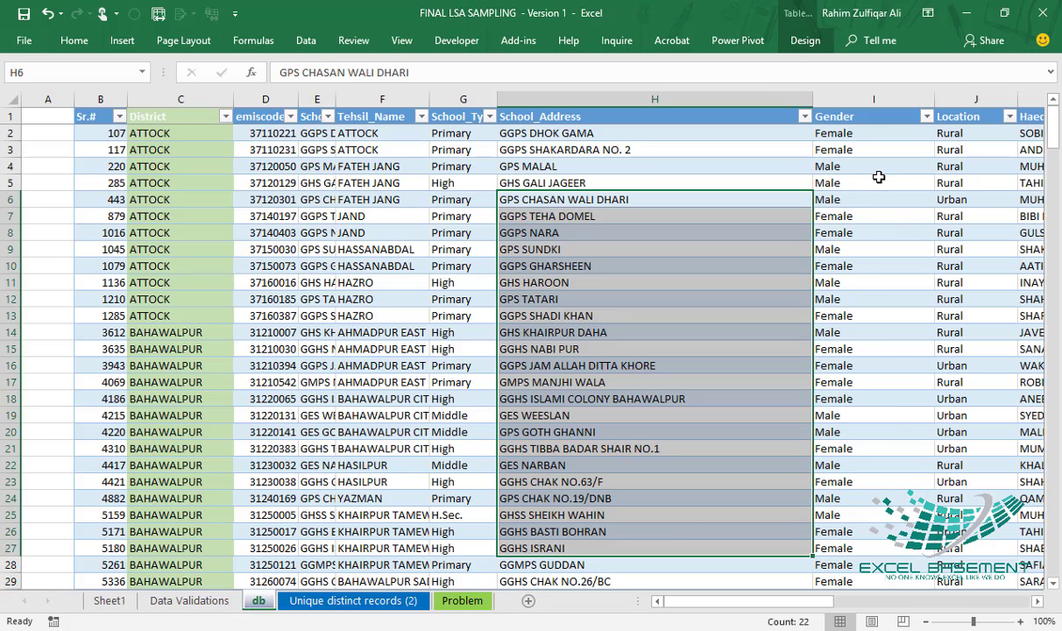
{"action": "left_click", "coordinate": [872, 181]}
{"action": "left_click", "coordinate": [870, 99]}
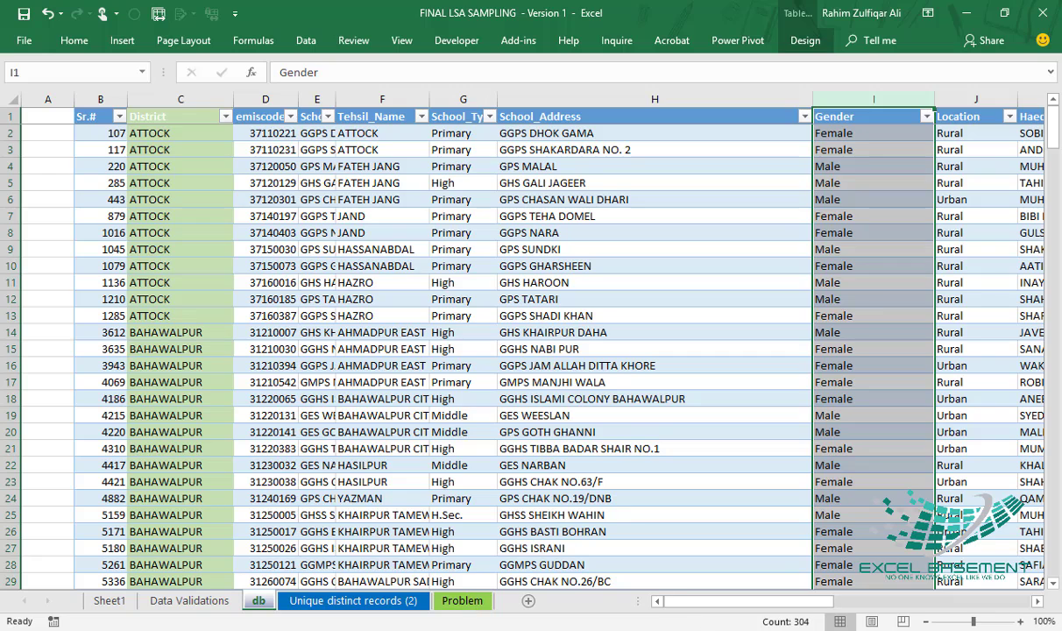
Switch to Notepad and read the requirements for splitting each group of schools into rural and urban
{"action": "key", "text": "alt+Tab"}
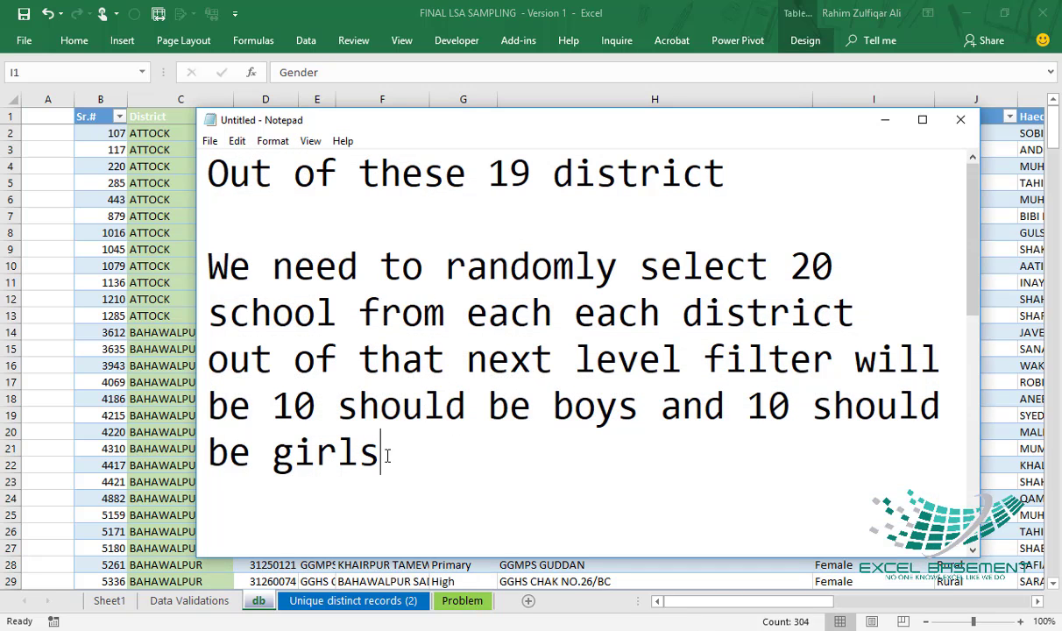
{"action": "scroll", "coordinate": [387, 455], "scroll_direction": "down", "scroll_amount": 2}
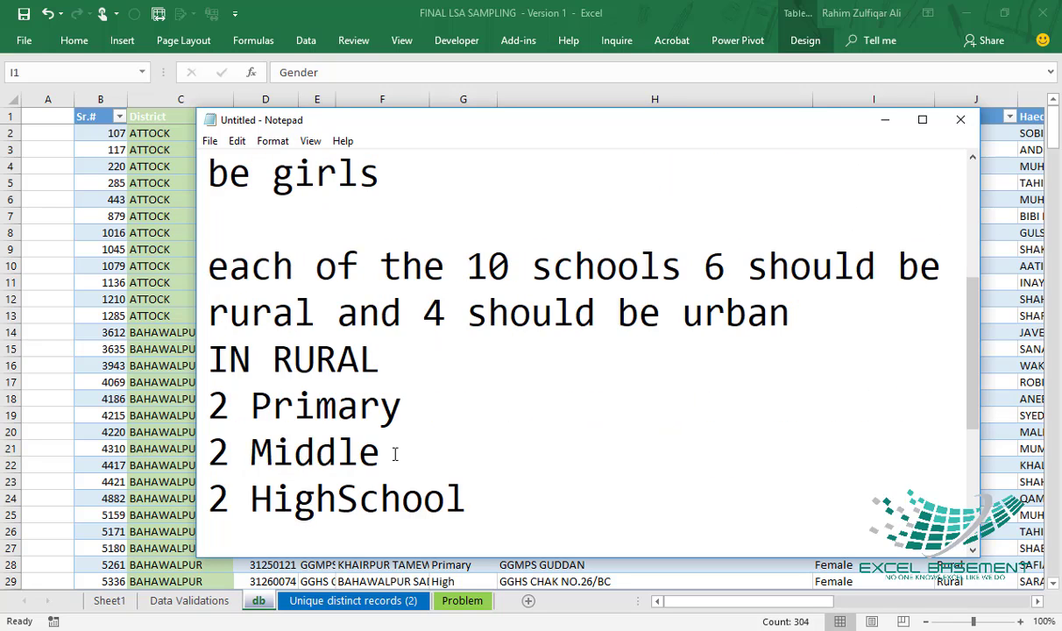
{"action": "scroll", "coordinate": [387, 455], "scroll_direction": "up", "scroll_amount": 1}
{"action": "scroll", "coordinate": [708, 267], "scroll_direction": "up", "scroll_amount": 1}
{"action": "scroll", "coordinate": [708, 267], "scroll_direction": "down", "scroll_amount": 1}
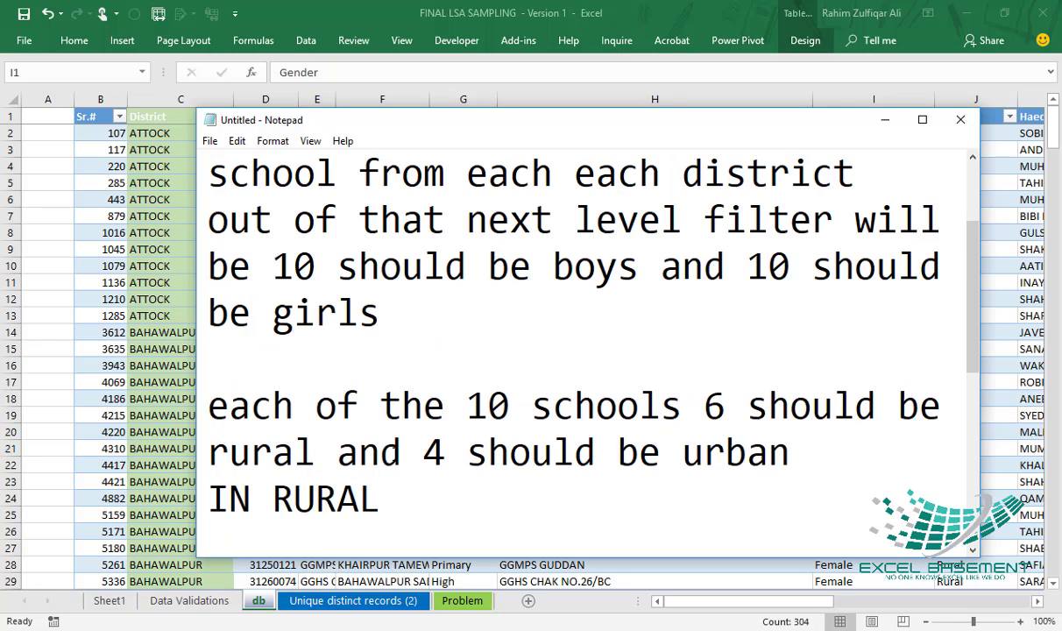
{"action": "scroll", "coordinate": [708, 267], "scroll_direction": "up", "scroll_amount": 1}
{"action": "scroll", "coordinate": [680, 367], "scroll_direction": "down", "scroll_amount": 3}
{"action": "scroll", "coordinate": [679, 370], "scroll_direction": "up", "scroll_amount": 2}
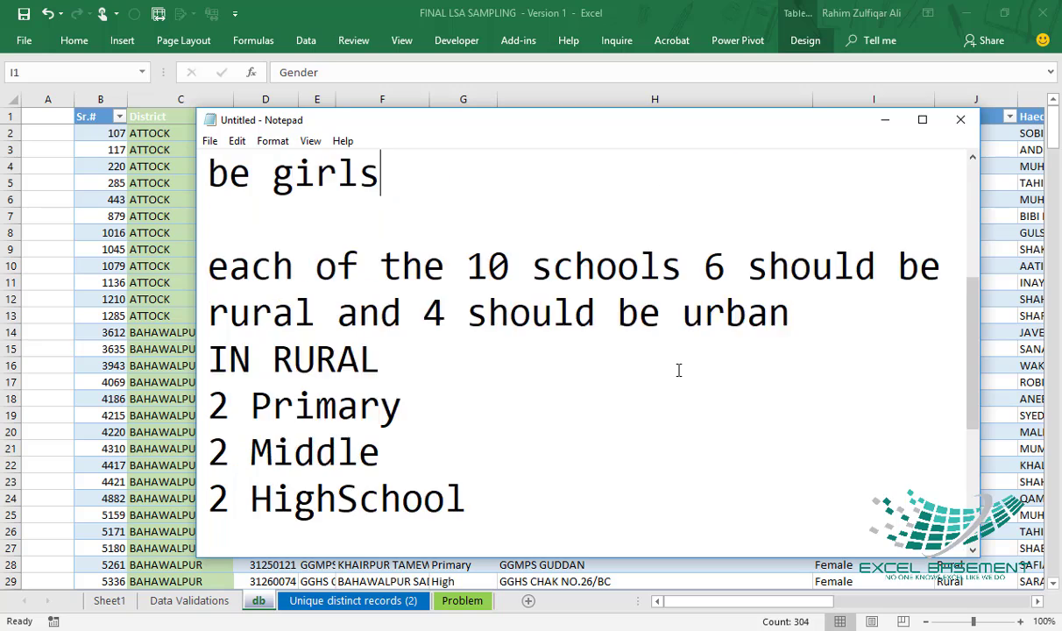
{"action": "scroll", "coordinate": [678, 370], "scroll_direction": "down", "scroll_amount": 1}
{"action": "left_click_drag", "start_coordinate": [576, 267], "coordinate": [619, 267]}
{"action": "left_click", "coordinate": [662, 267]}
{"action": "left_click_drag", "start_coordinate": [704, 266], "coordinate": [731, 267]}
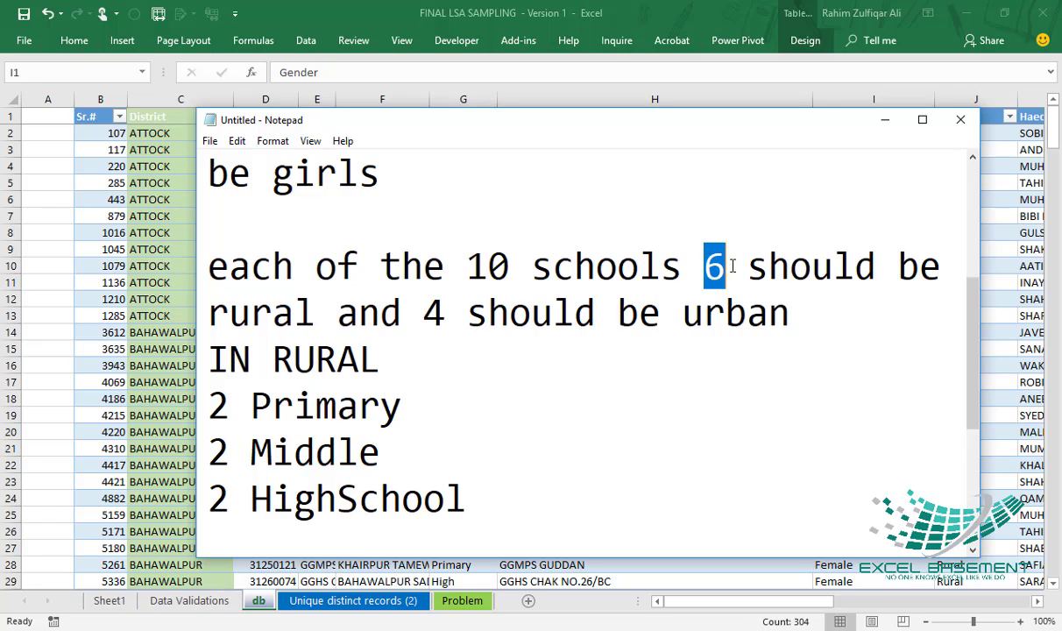
{"action": "left_click", "coordinate": [321, 315]}
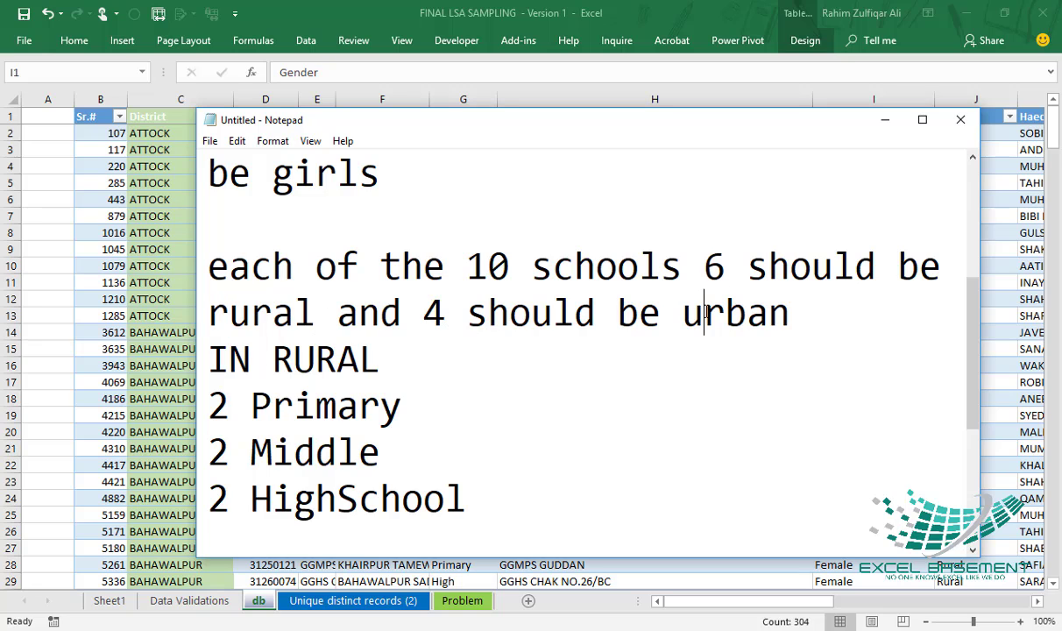
Check the Location column on the db sheet, selecting J3:J23, against the rural and urban requirements in Notepad
{"action": "key", "text": "alt+Tab"}
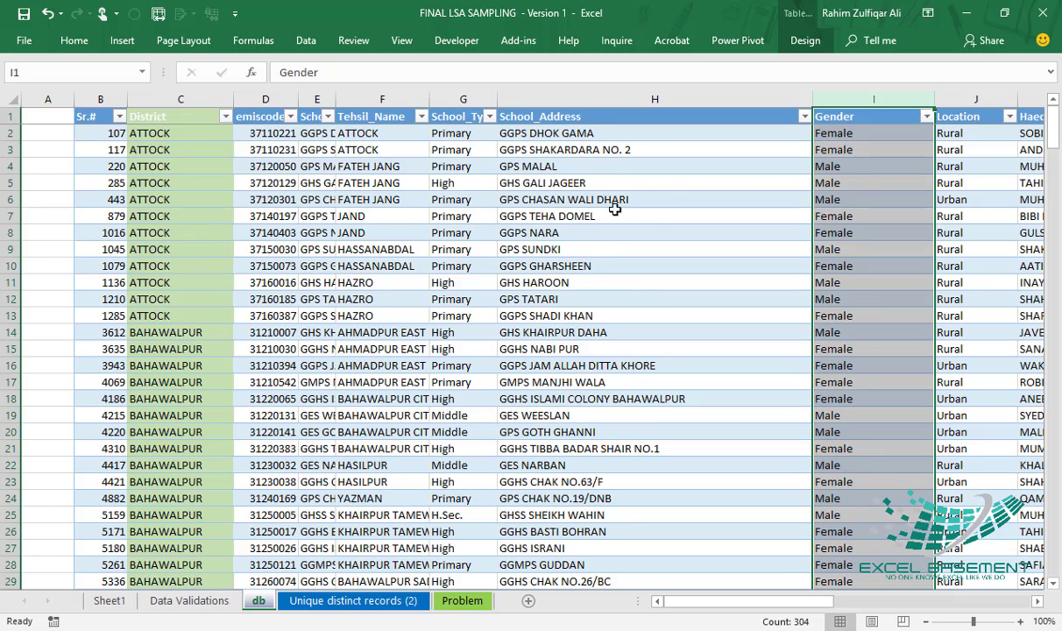
{"action": "left_click", "coordinate": [964, 182]}
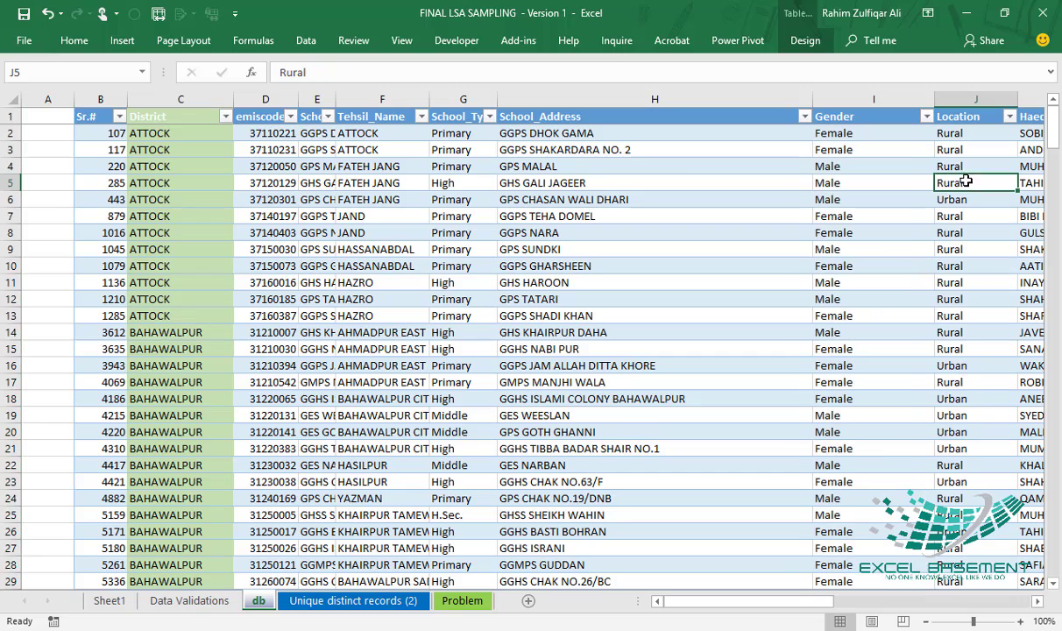
{"action": "key", "text": "alt+Tab"}
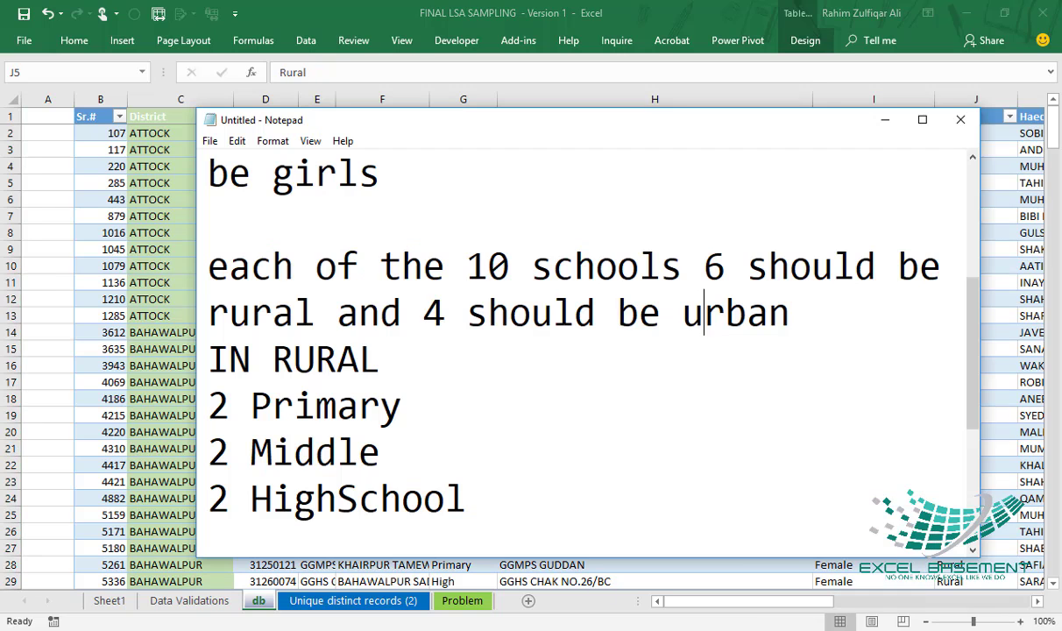
{"action": "left_click", "coordinate": [704, 313]}
{"action": "left_click", "coordinate": [886, 125]}
{"action": "left_click_drag", "start_coordinate": [964, 151], "coordinate": [960, 480]}
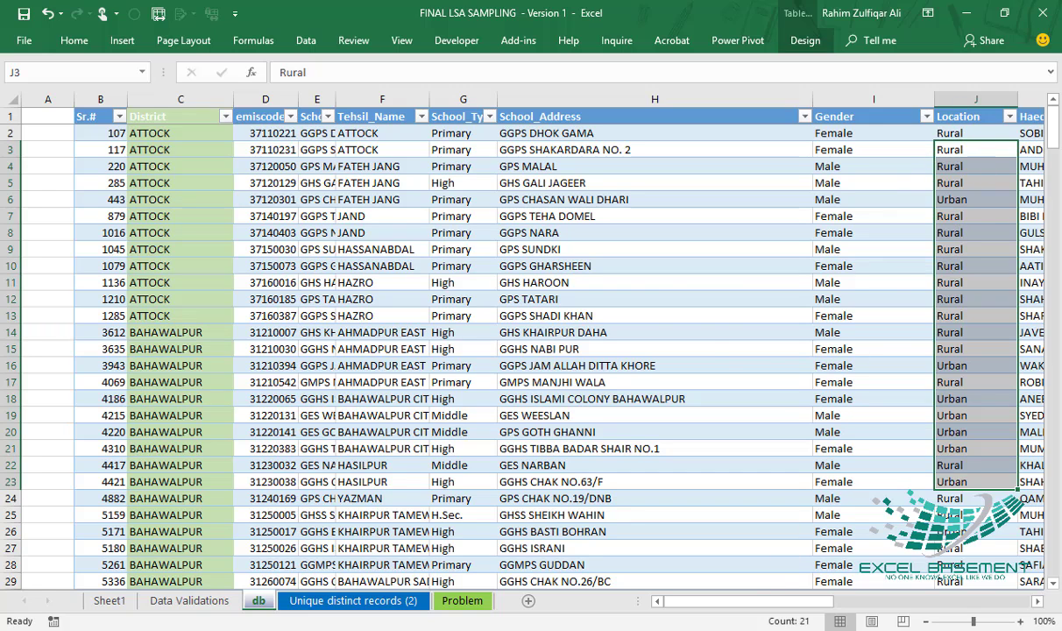
{"action": "key", "text": "alt+Tab"}
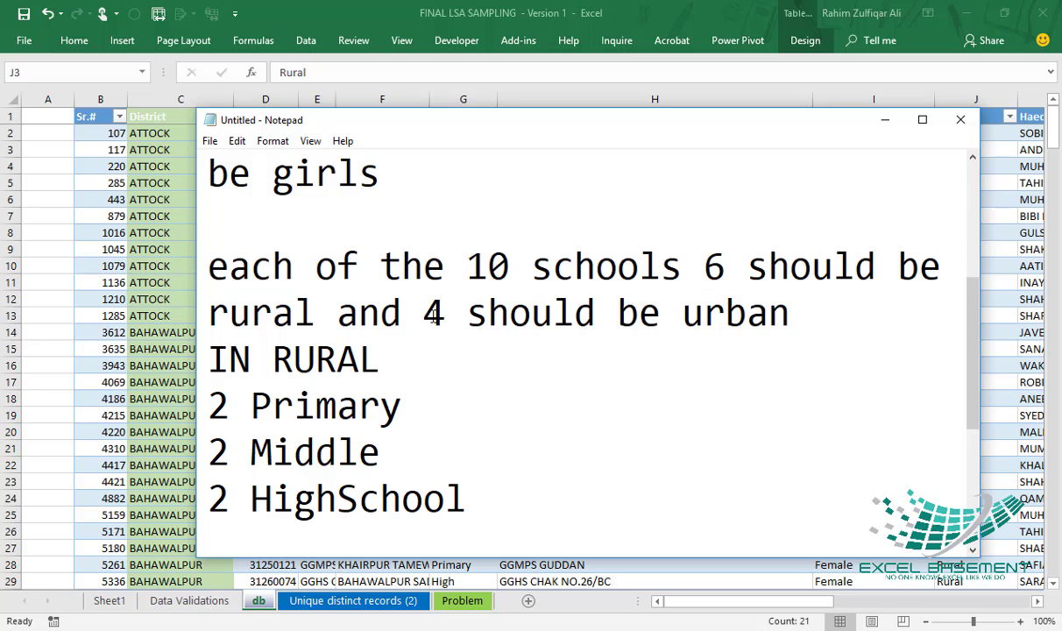
Review the Notepad brief on selecting 20 schools per district and splitting each 10 into 6 rural and 4 urban
{"action": "scroll", "coordinate": [430, 311], "scroll_direction": "up", "scroll_amount": 2}
{"action": "double_click", "coordinate": [800, 266]}
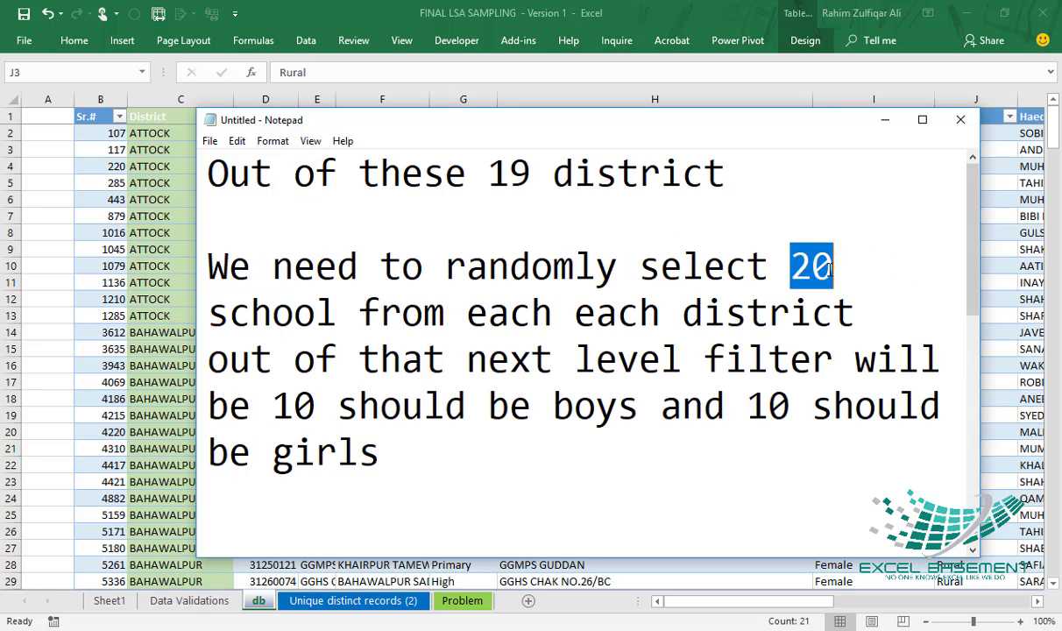
{"action": "scroll", "coordinate": [813, 296], "scroll_direction": "down", "scroll_amount": 3}
{"action": "scroll", "coordinate": [773, 295], "scroll_direction": "up", "scroll_amount": 1}
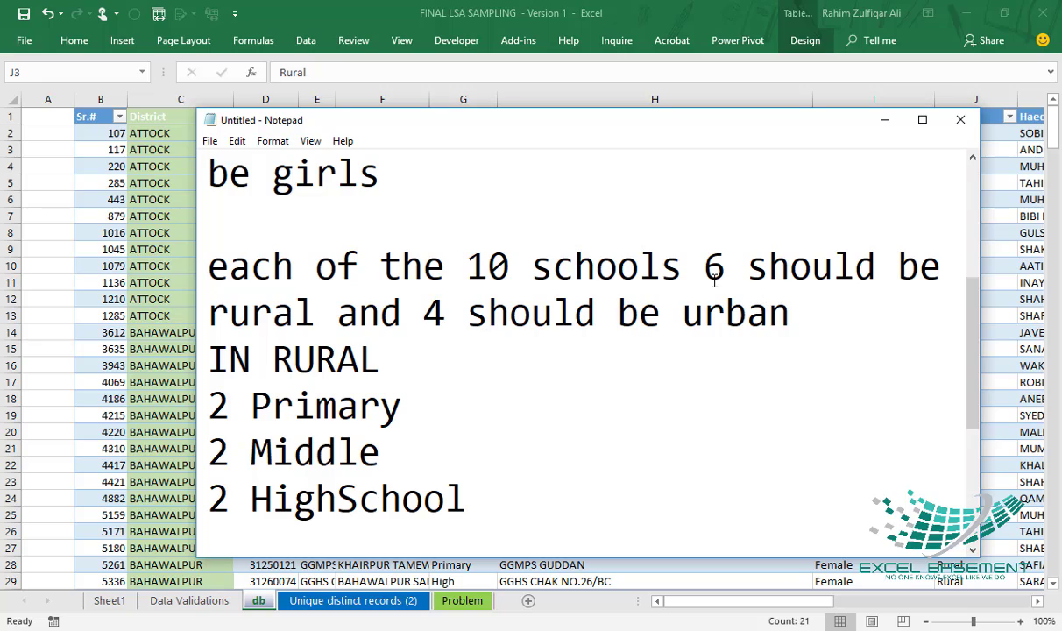
{"action": "left_click_drag", "start_coordinate": [706, 271], "coordinate": [724, 268]}
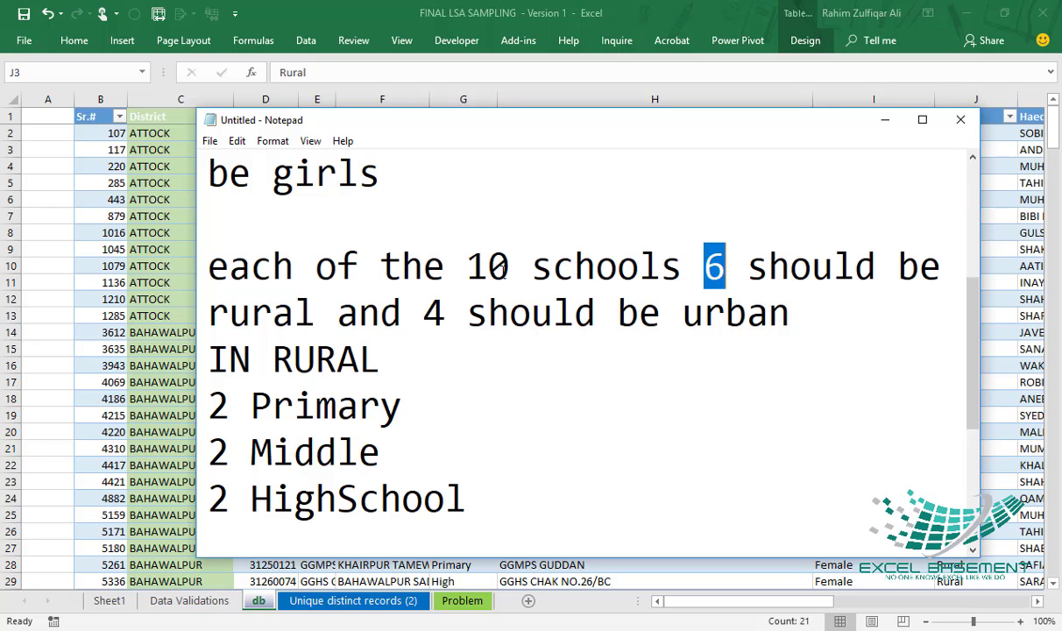
{"action": "left_click_drag", "start_coordinate": [210, 316], "coordinate": [317, 315]}
{"action": "left_click_drag", "start_coordinate": [423, 316], "coordinate": [445, 315]}
{"action": "left_click", "coordinate": [447, 317]}
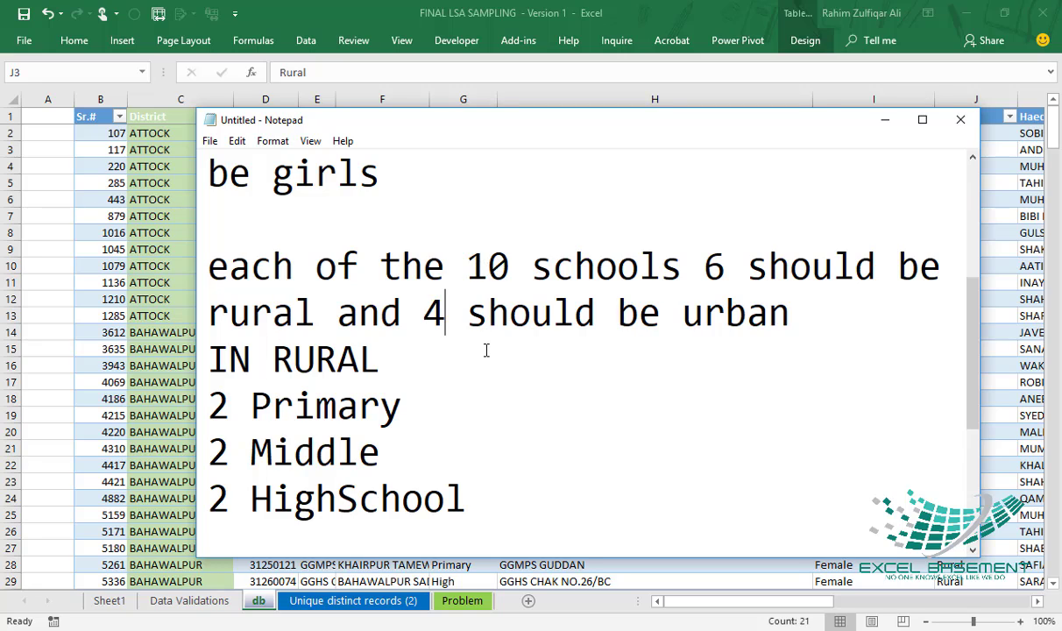
{"action": "left_click_drag", "start_coordinate": [466, 268], "coordinate": [514, 270]}
{"action": "left_click_drag", "start_coordinate": [703, 267], "coordinate": [724, 267]}
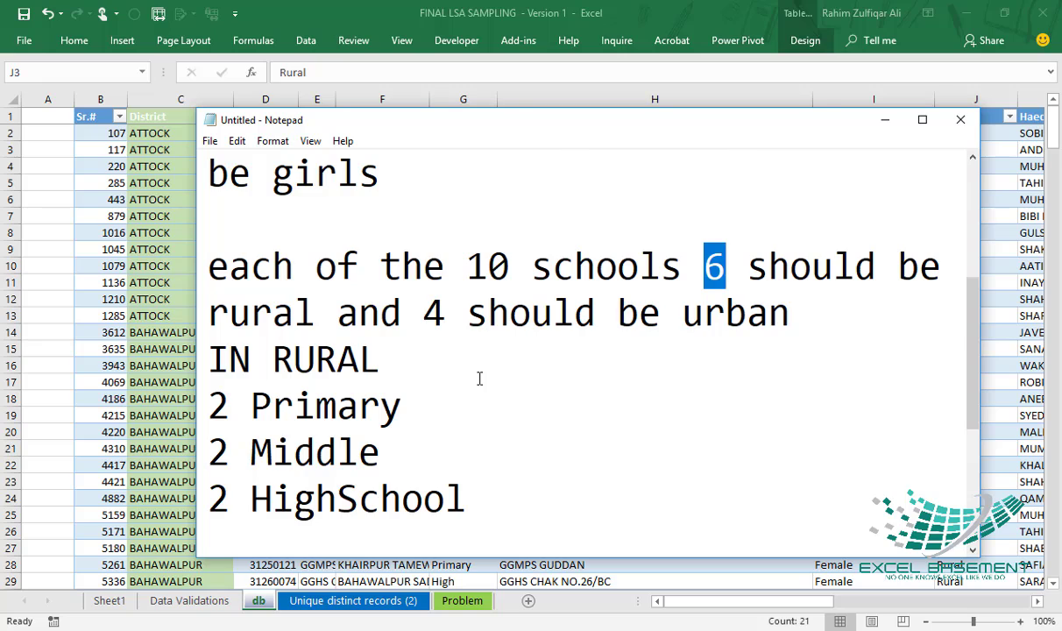
Read the rural requirements in Notepad, highlighting the Primary, Middle and HighSchool lines in turn
{"action": "scroll", "coordinate": [479, 379], "scroll_direction": "down", "scroll_amount": 1}
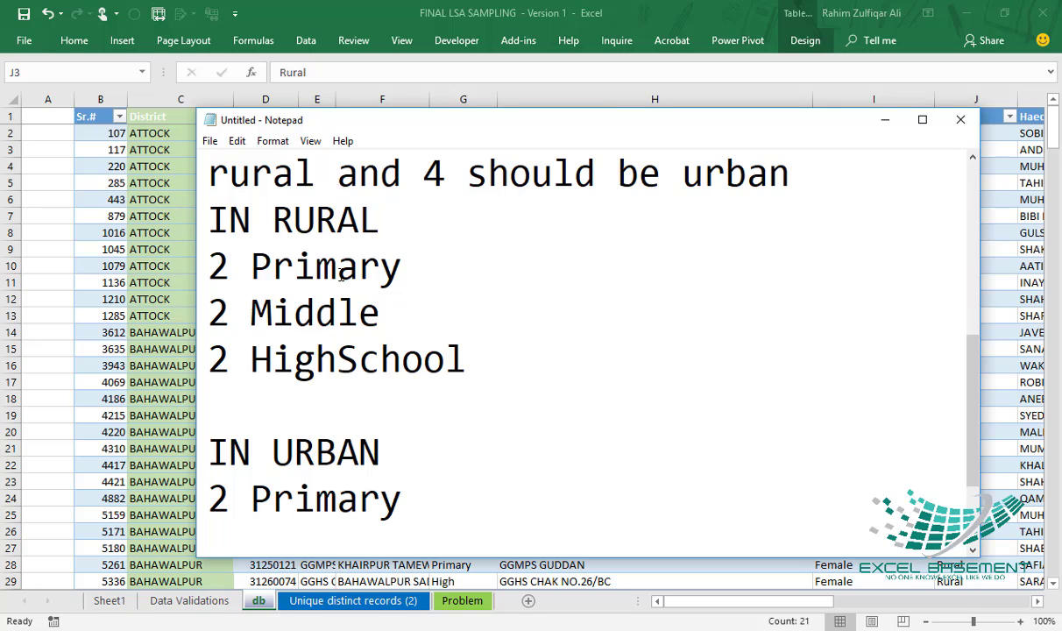
{"action": "scroll", "coordinate": [342, 270], "scroll_direction": "up", "scroll_amount": 1}
{"action": "scroll", "coordinate": [269, 389], "scroll_direction": "down", "scroll_amount": 1}
{"action": "left_click_drag", "start_coordinate": [214, 263], "coordinate": [402, 263]}
{"action": "left_click_drag", "start_coordinate": [210, 309], "coordinate": [355, 307]}
{"action": "left_click_drag", "start_coordinate": [210, 359], "coordinate": [467, 359]}
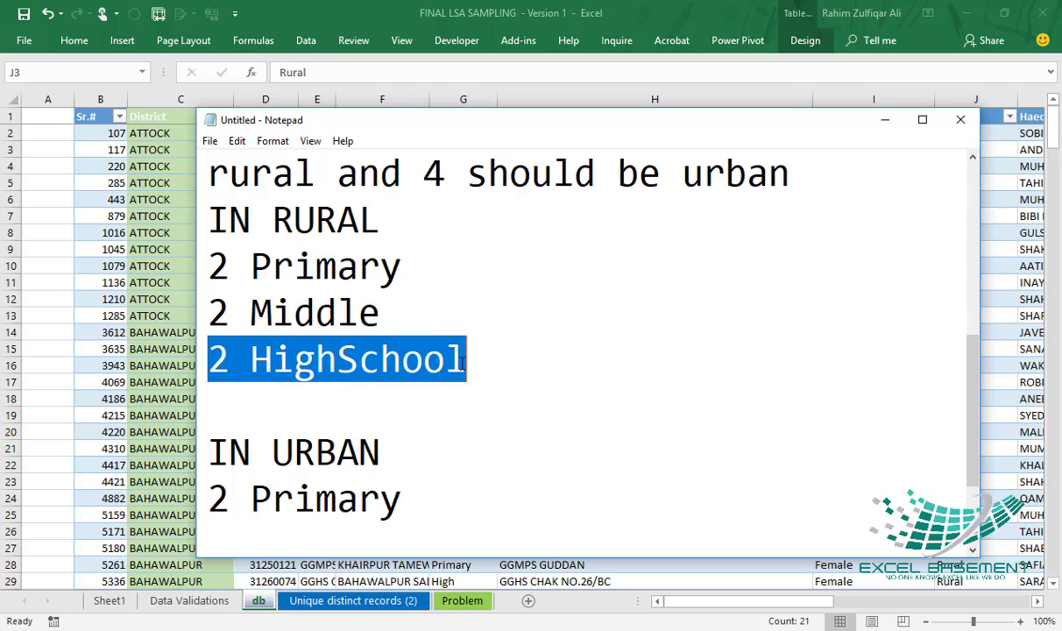
{"action": "left_click", "coordinate": [300, 259]}
{"action": "left_click", "coordinate": [299, 361]}
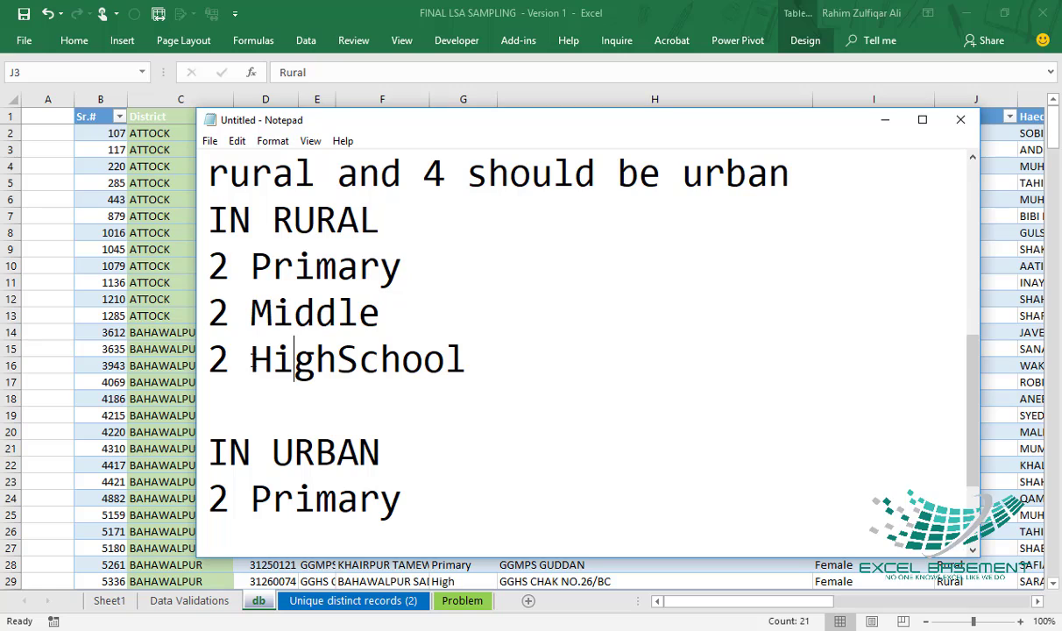
Read the urban requirements in Notepad, highlighting the Primary and Middle lines
{"action": "scroll", "coordinate": [282, 372], "scroll_direction": "down", "scroll_amount": 1}
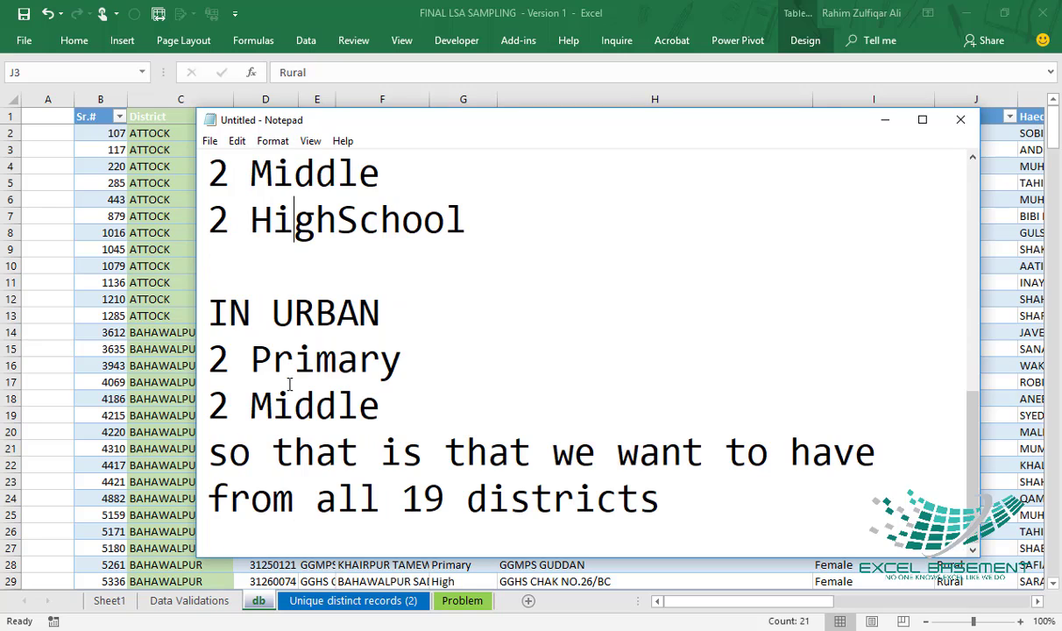
{"action": "left_click_drag", "start_coordinate": [209, 360], "coordinate": [344, 359]}
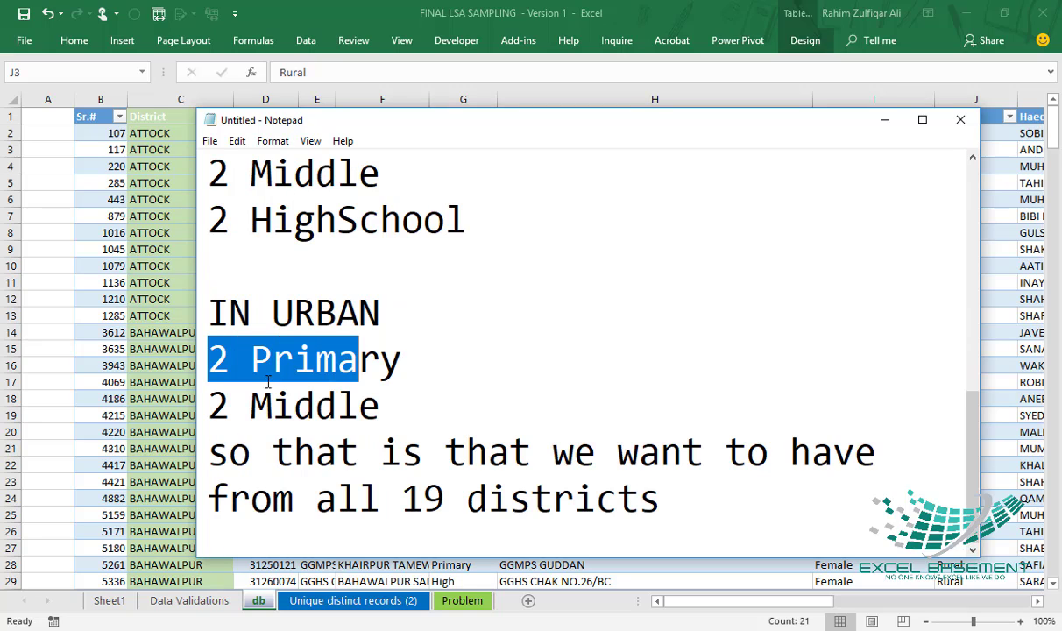
{"action": "left_click_drag", "start_coordinate": [339, 405], "coordinate": [357, 403]}
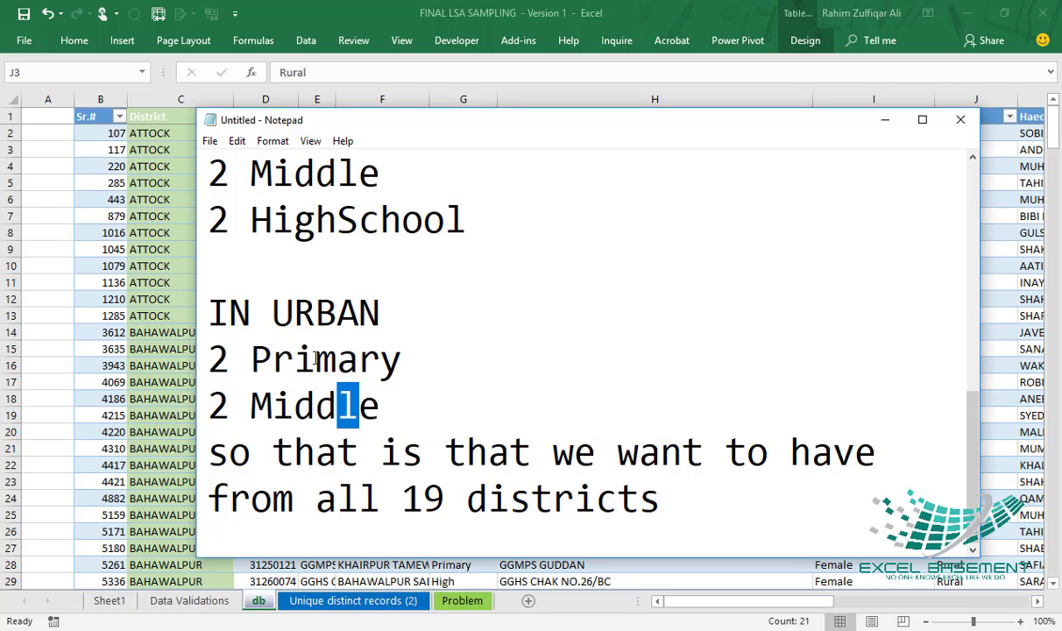
{"action": "scroll", "coordinate": [283, 290], "scroll_direction": "up", "scroll_amount": 1}
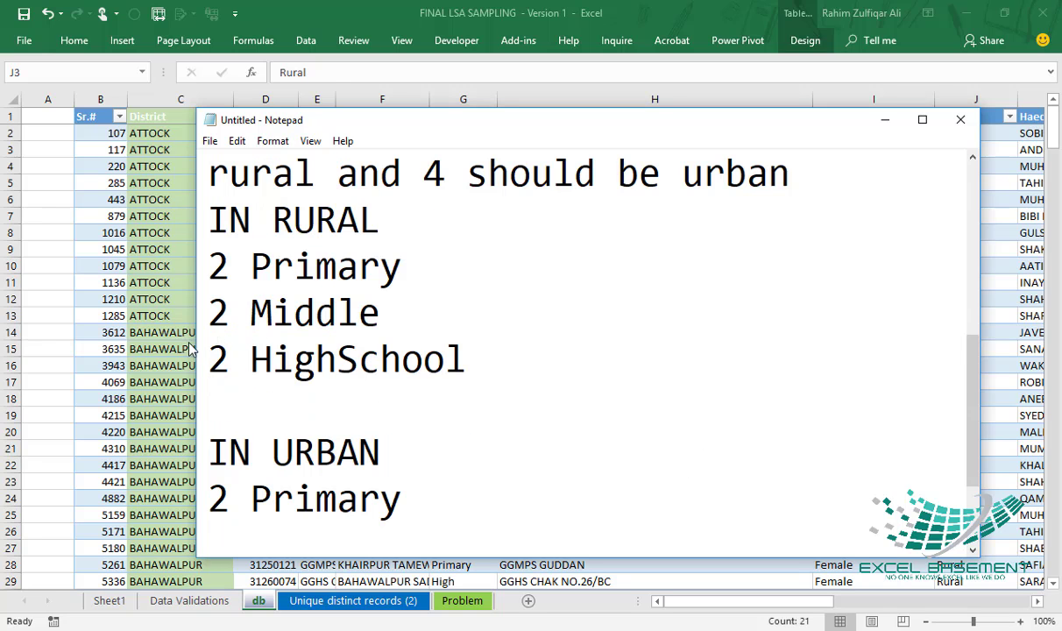
Switch to Excel and examine the whole Location and Gender columns on the db sheet
{"action": "key", "text": "alt+Tab"}
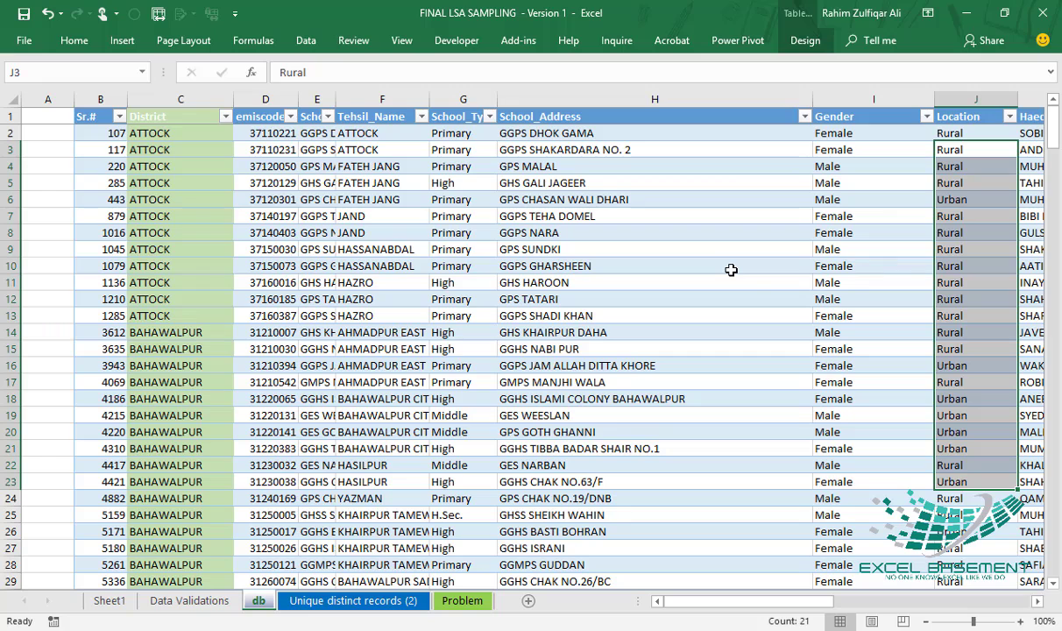
{"action": "left_click", "coordinate": [951, 99]}
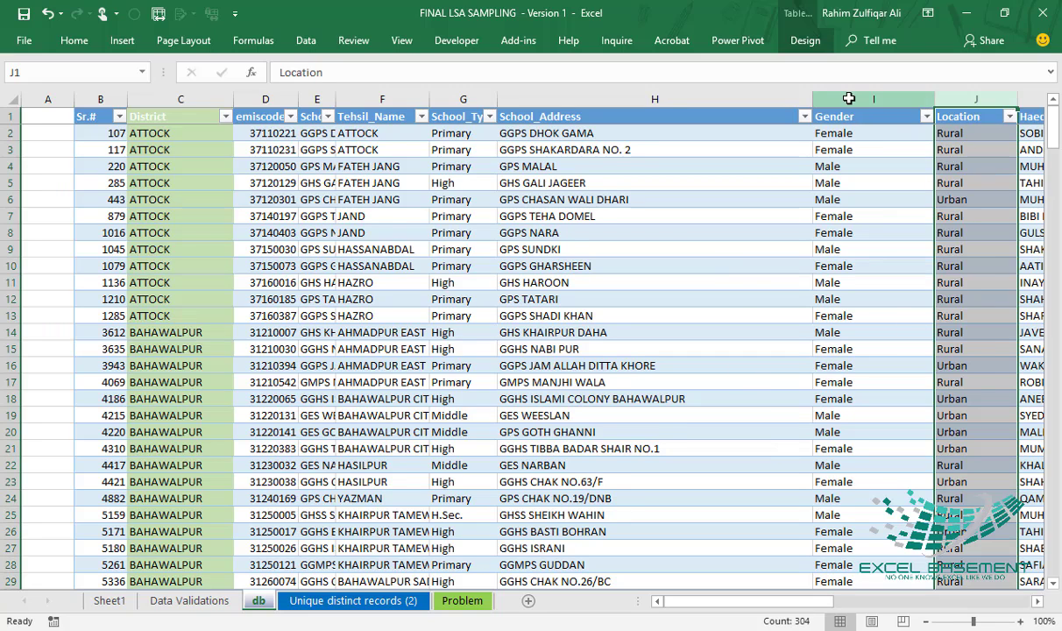
{"action": "left_click", "coordinate": [876, 99]}
Widen the School_Type column to show its full header and inspect its filter values without applying a filter
{"action": "left_click", "coordinate": [459, 146]}
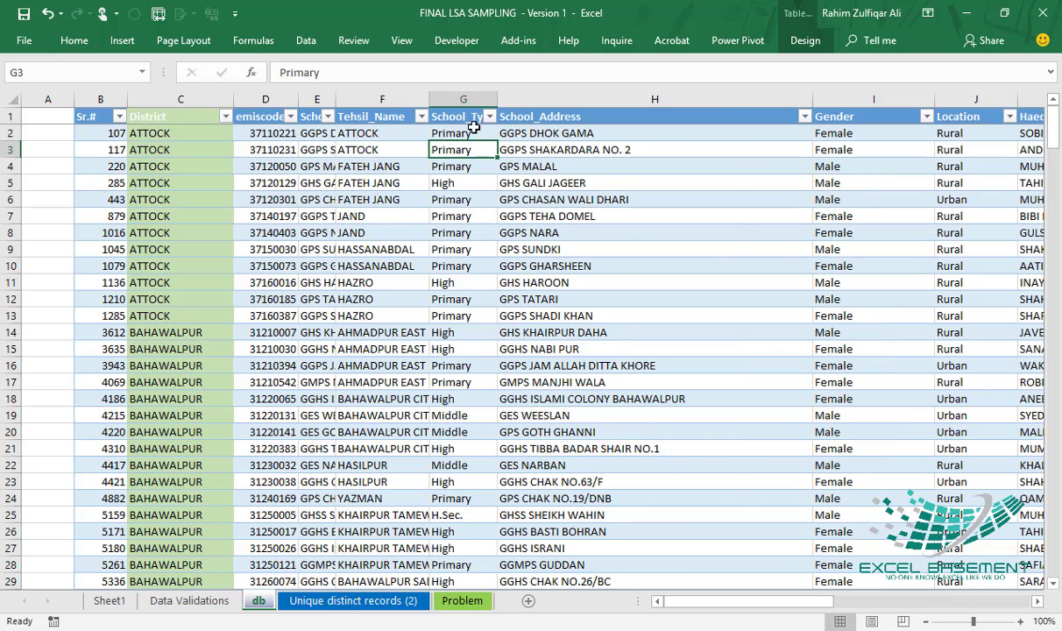
{"action": "left_click_drag", "start_coordinate": [497, 99], "coordinate": [525, 101]}
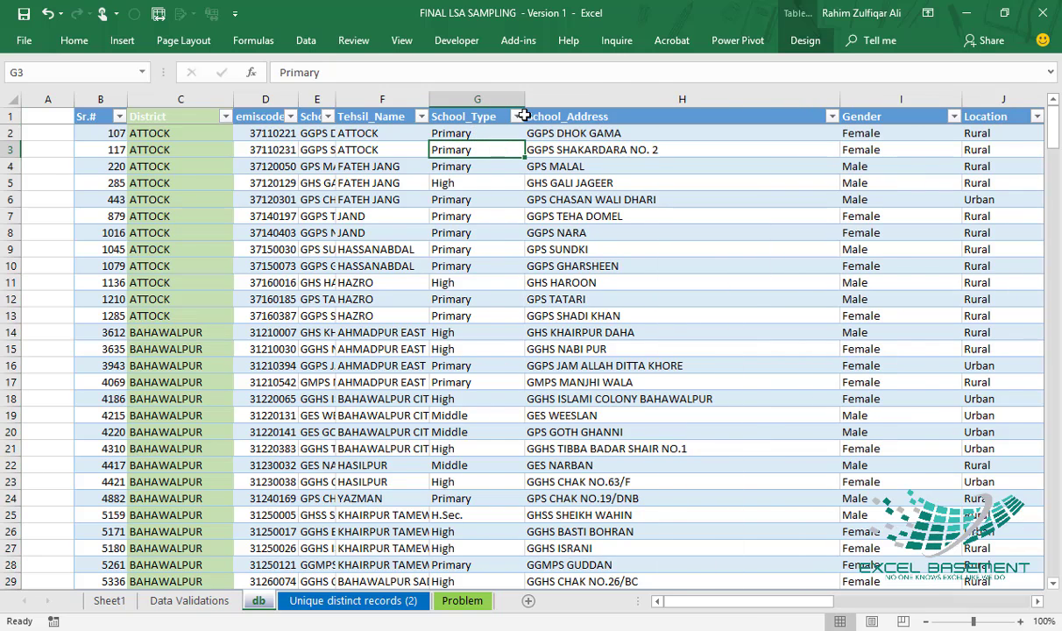
{"action": "left_click", "coordinate": [517, 117]}
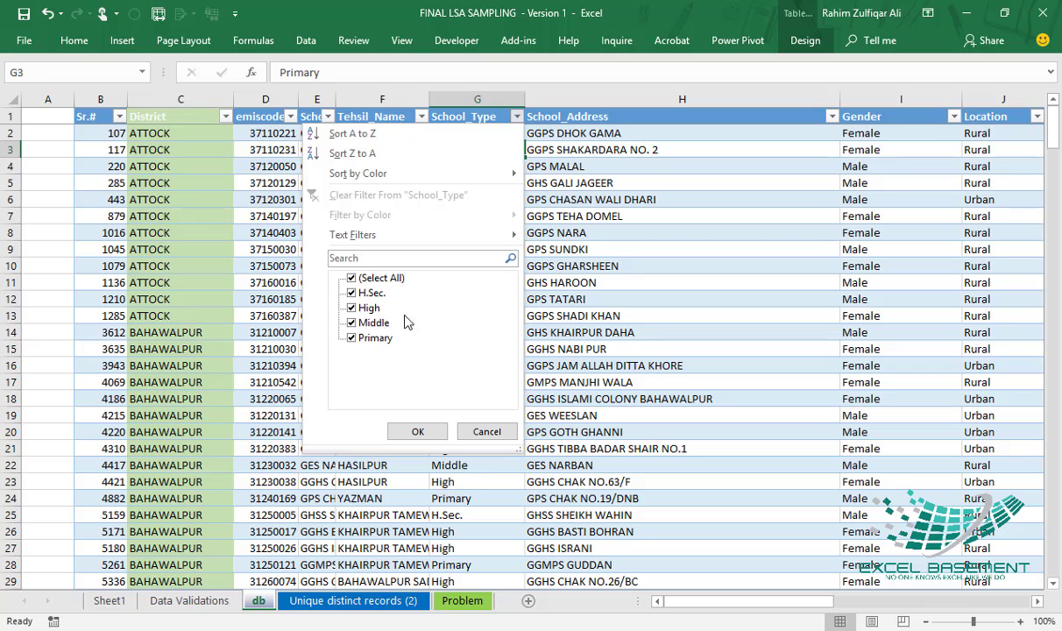
{"action": "left_click", "coordinate": [490, 432]}
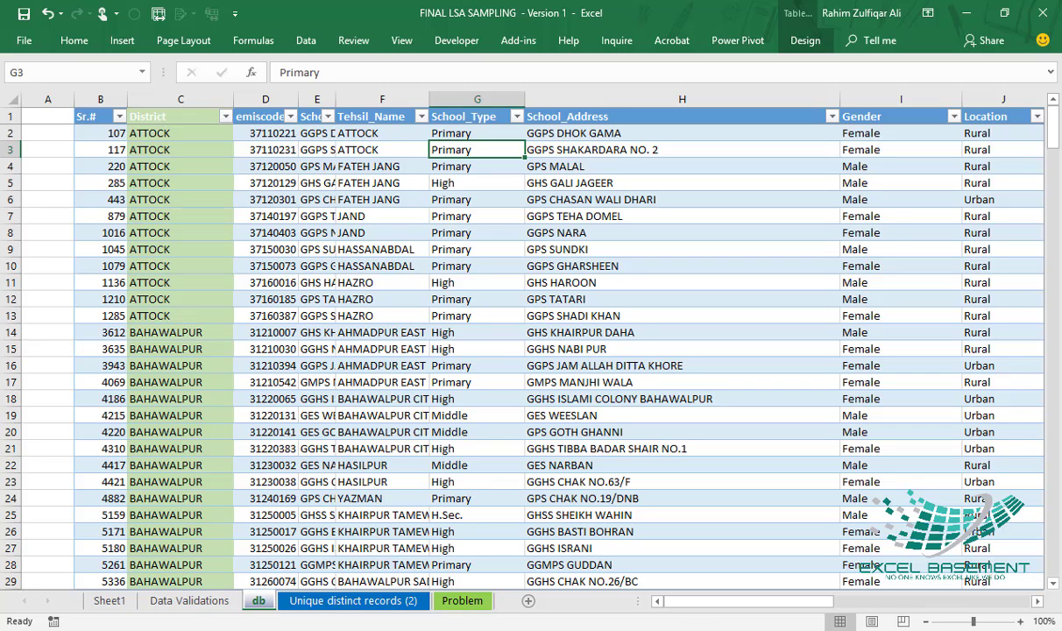
Switch to Notepad and reread the brief's closing line about all 19 districts and its opening selection rule
{"action": "key", "text": "alt+Tab"}
{"action": "scroll", "coordinate": [559, 450], "scroll_direction": "down", "scroll_amount": 1}
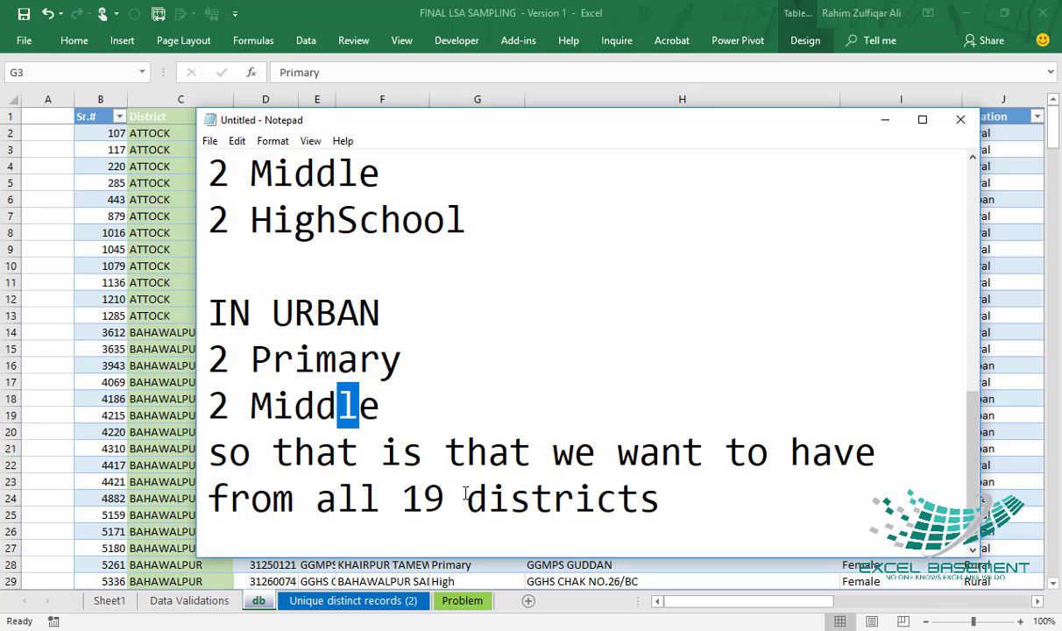
{"action": "left_click", "coordinate": [444, 473]}
{"action": "scroll", "coordinate": [523, 495], "scroll_direction": "up", "scroll_amount": 10}
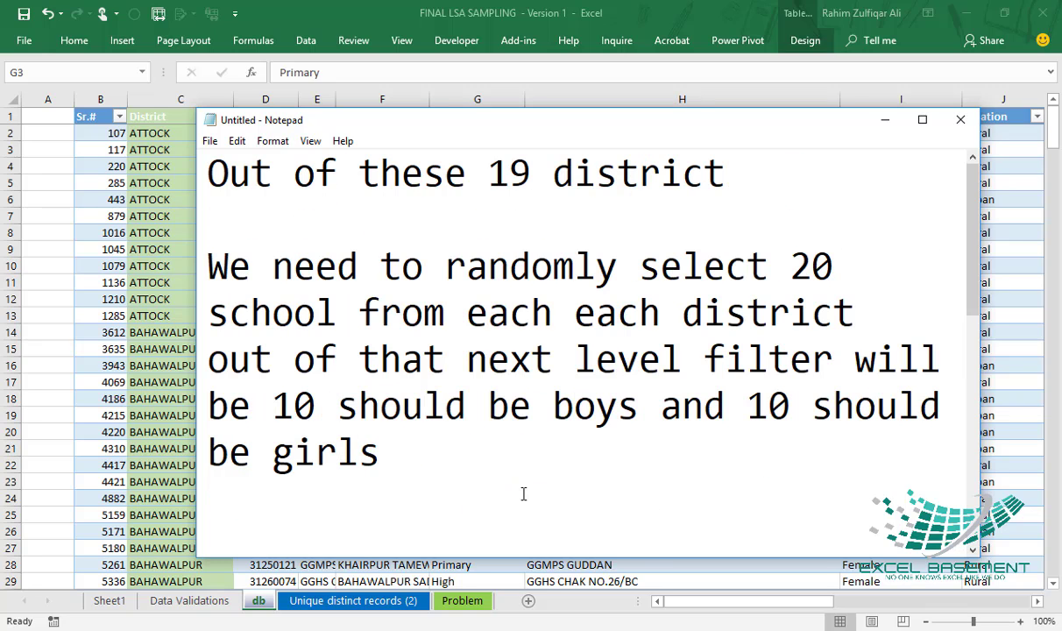
Return to the Excel workbook's Problem sheet and review the diagram with the Unique List and Random challenge items in K3 and K4
{"action": "key", "text": "alt+Tab"}
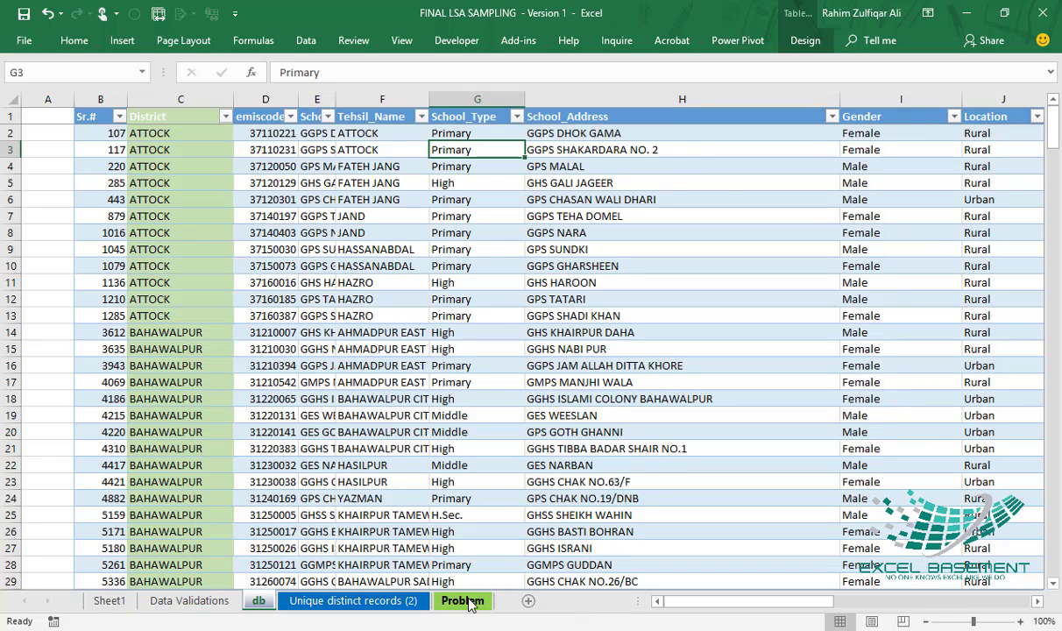
{"action": "left_click", "coordinate": [462, 600]}
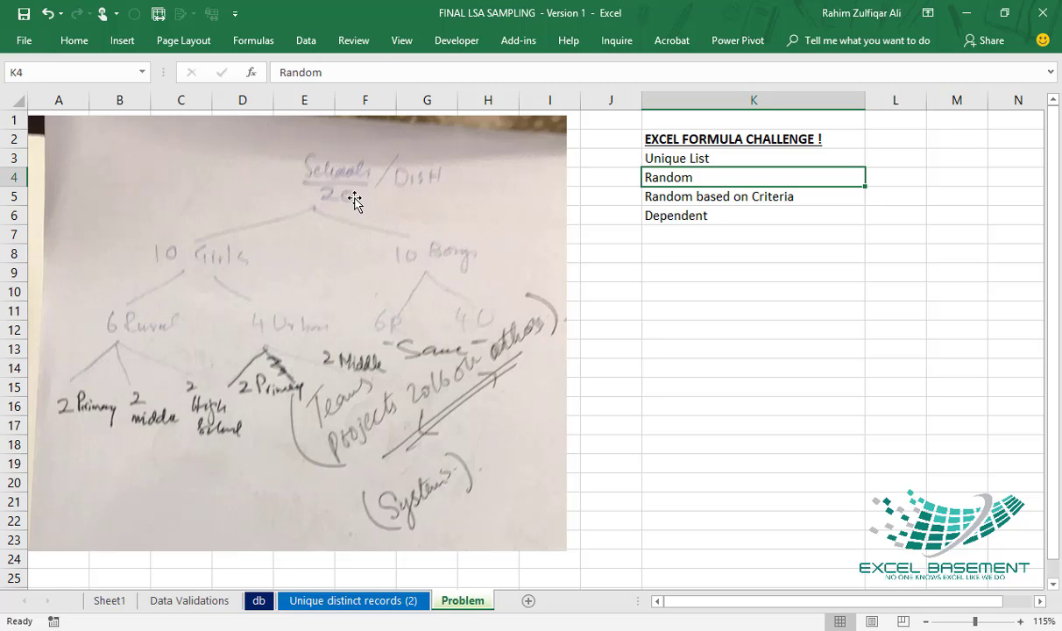
{"action": "left_click", "coordinate": [666, 163]}
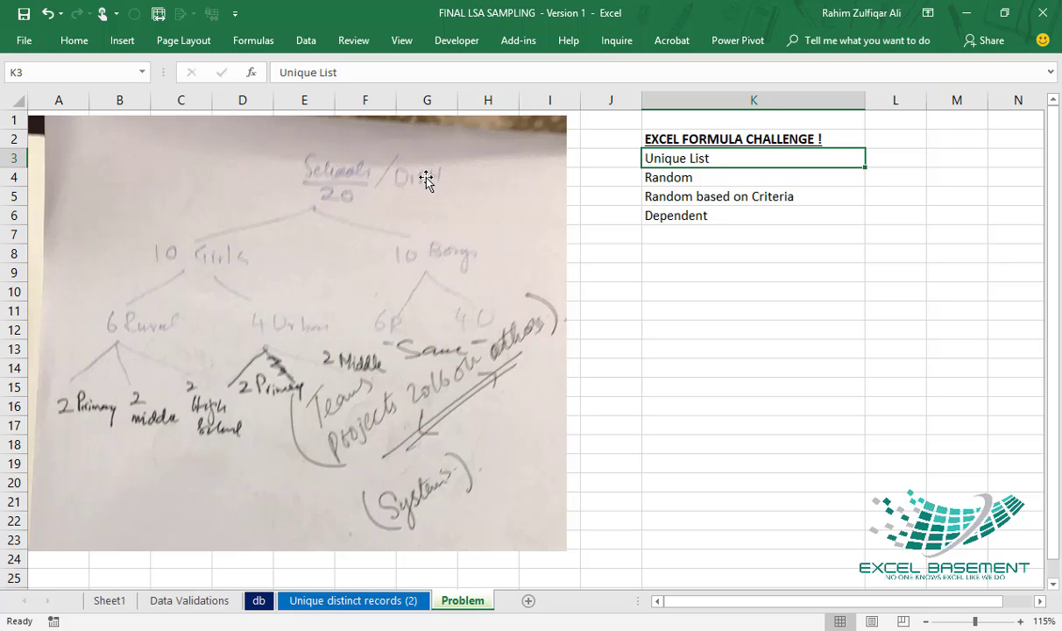
{"action": "left_click", "coordinate": [671, 179]}
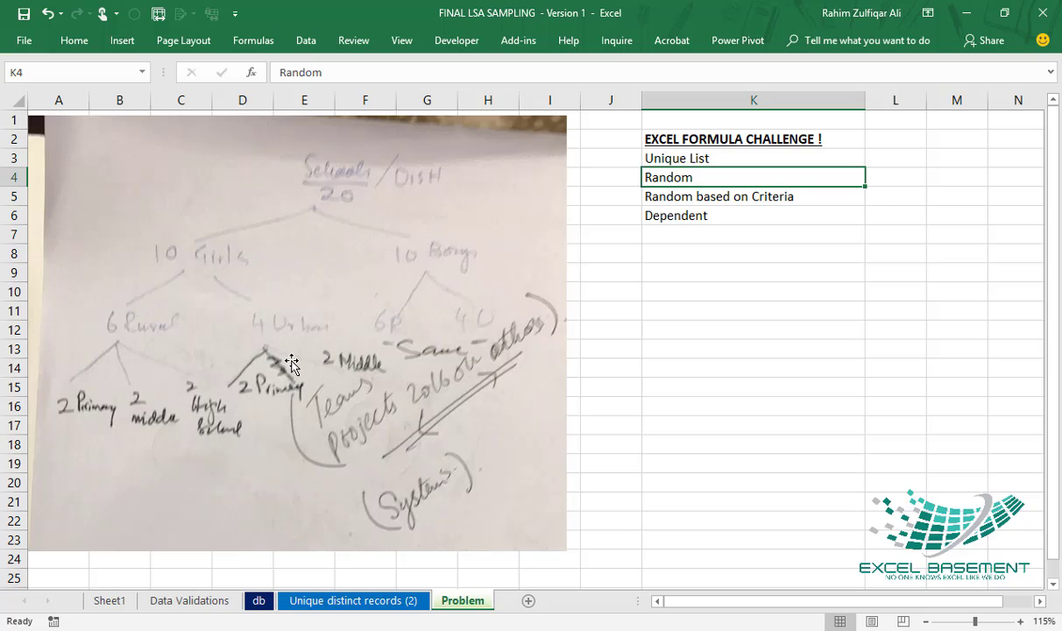
Switch to Notepad and skim the whole brief from the district selection rule down to the urban school types
{"action": "key", "text": "alt+Tab"}
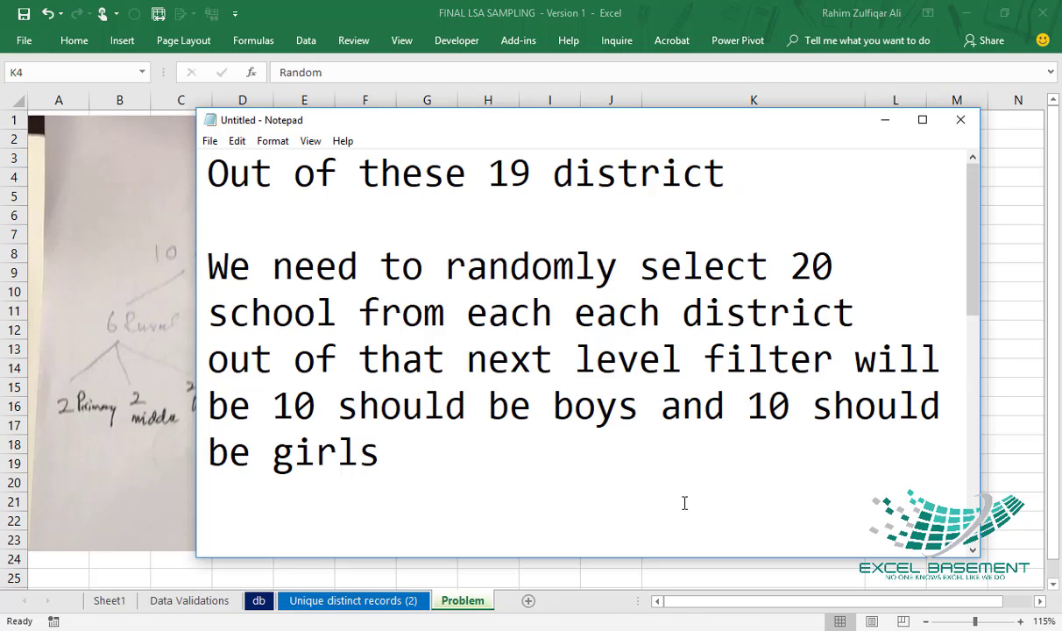
{"action": "scroll", "coordinate": [650, 394], "scroll_direction": "down", "scroll_amount": 10}
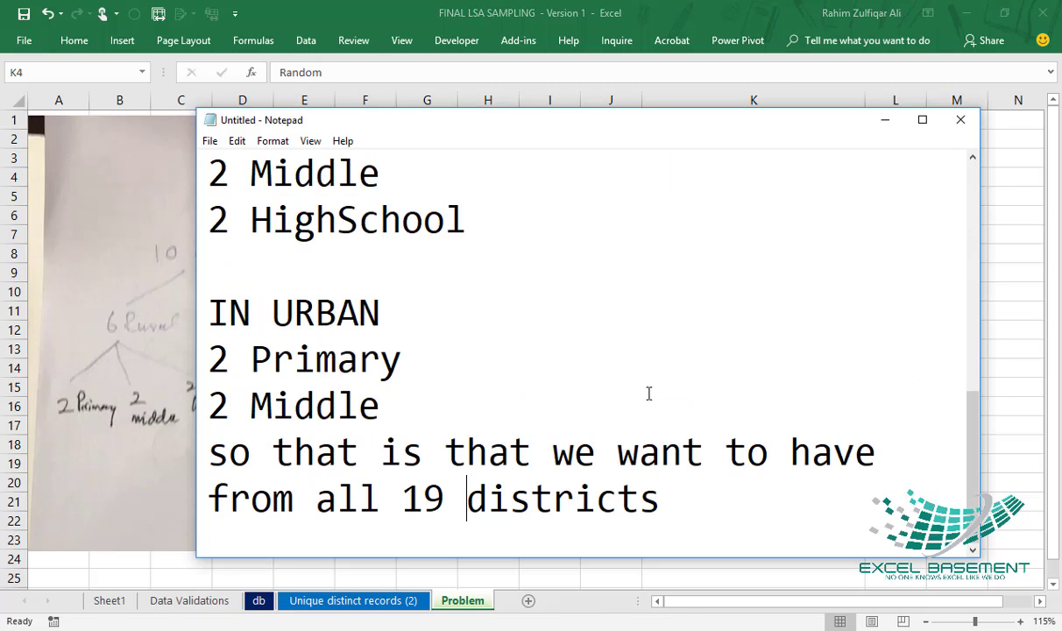
{"action": "scroll", "coordinate": [649, 394], "scroll_direction": "up", "scroll_amount": 8}
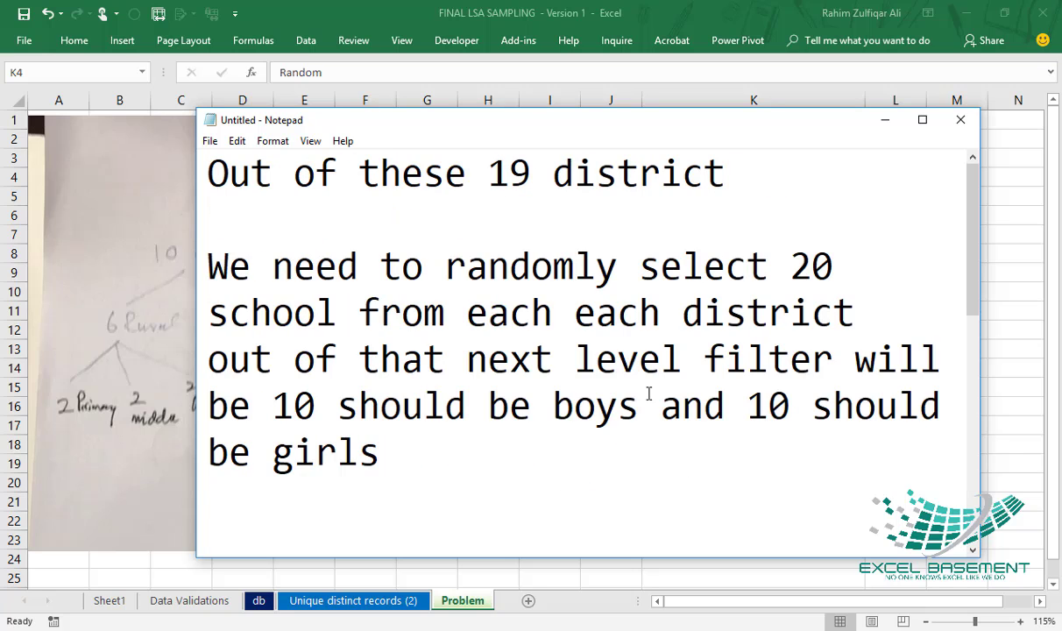
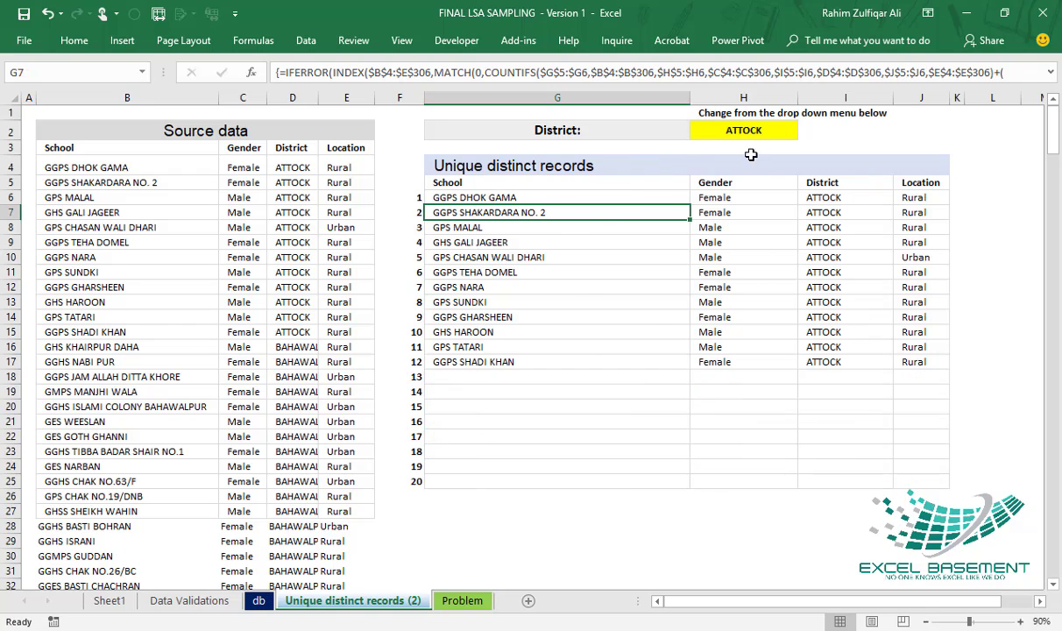
Set the District in H2 of the Unique distinct records (2) sheet to ATTOCK
{"action": "left_click", "coordinate": [743, 131]}
{"action": "key", "text": "alt+Down"}
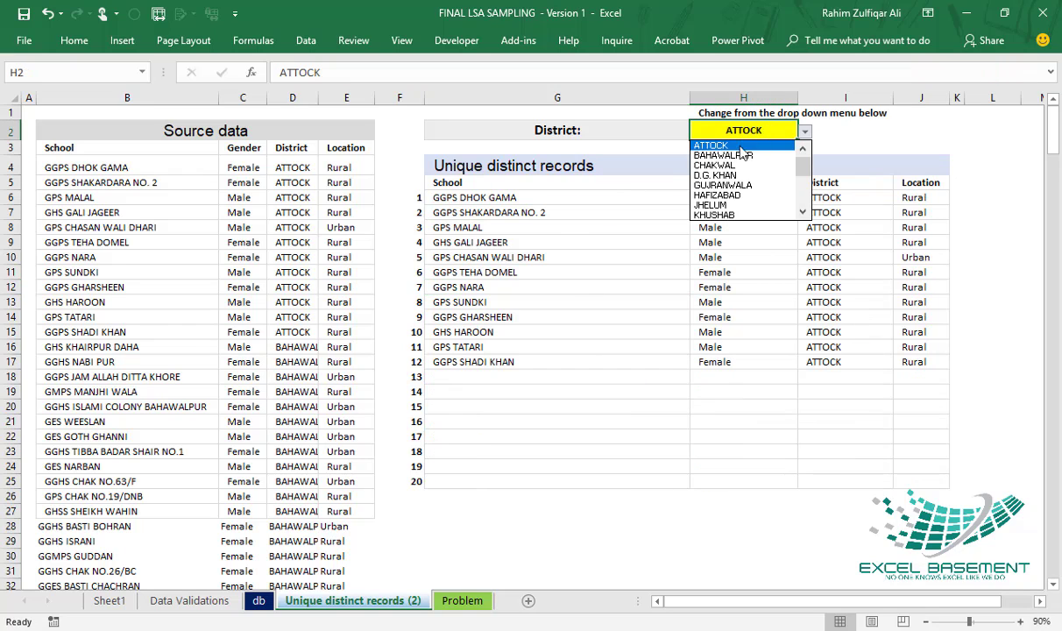
{"action": "left_click", "coordinate": [771, 144]}
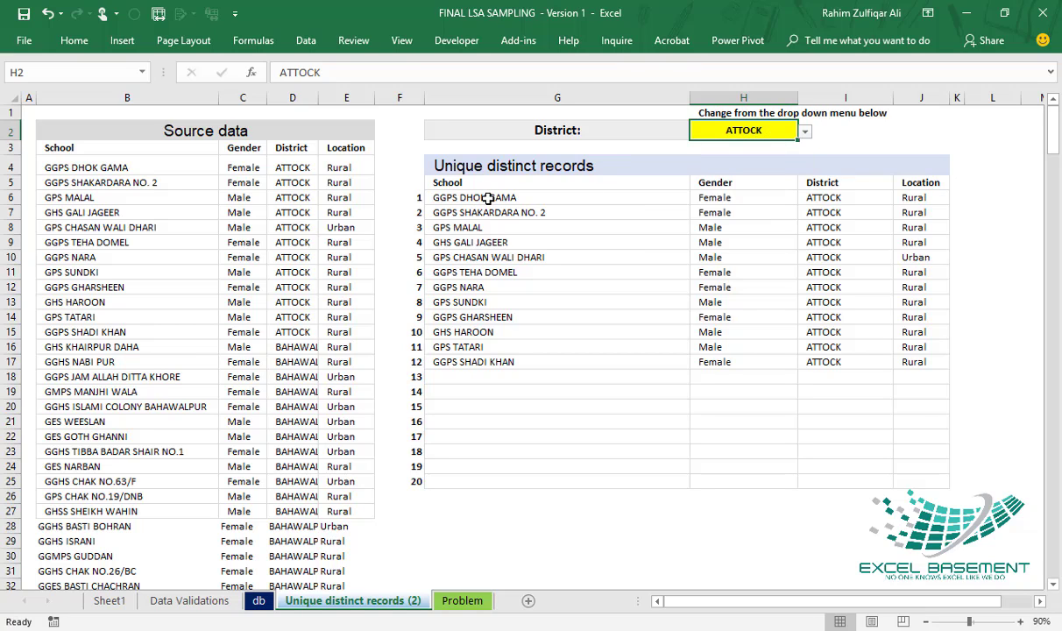
Examine the ATTOCK school list in G6:G25, including the rows G10:G11 and G17, and return to the Problem sheet
{"action": "left_click", "coordinate": [465, 361]}
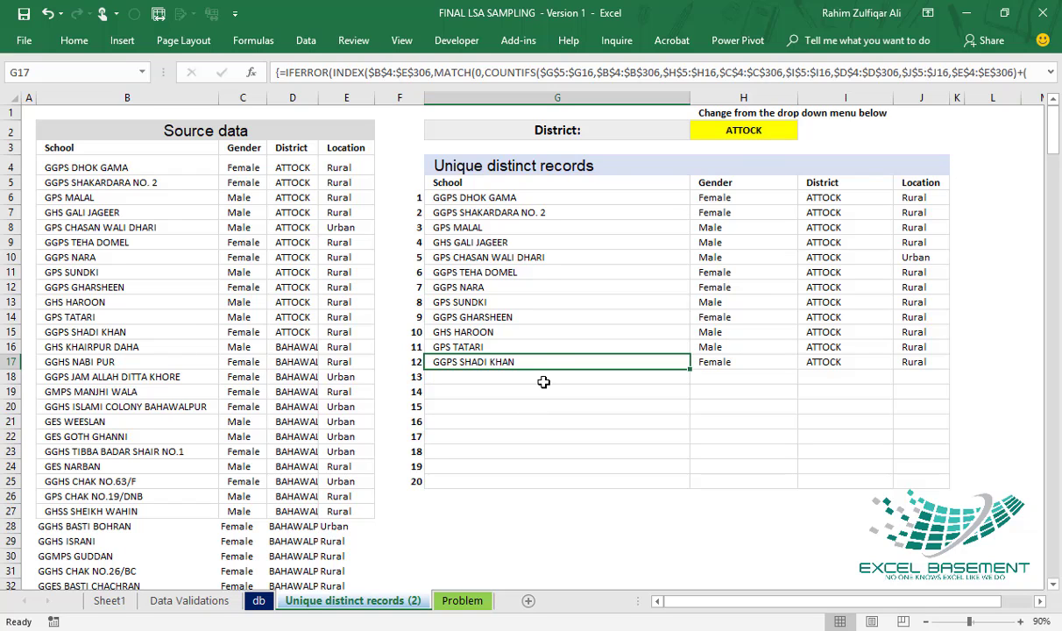
{"action": "left_click_drag", "start_coordinate": [474, 195], "coordinate": [503, 476]}
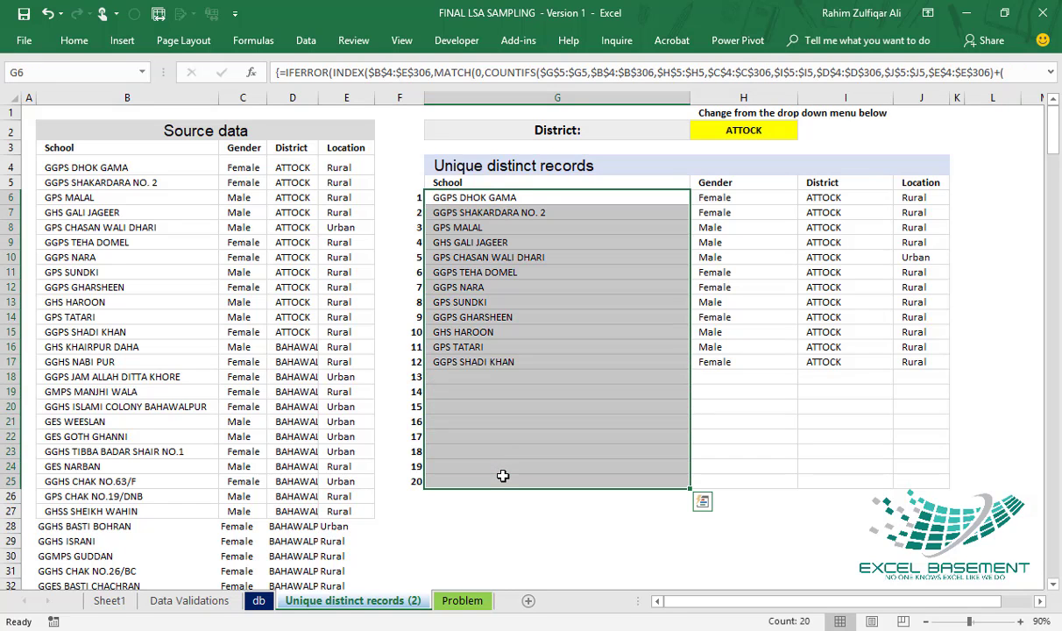
{"action": "left_click", "coordinate": [487, 367]}
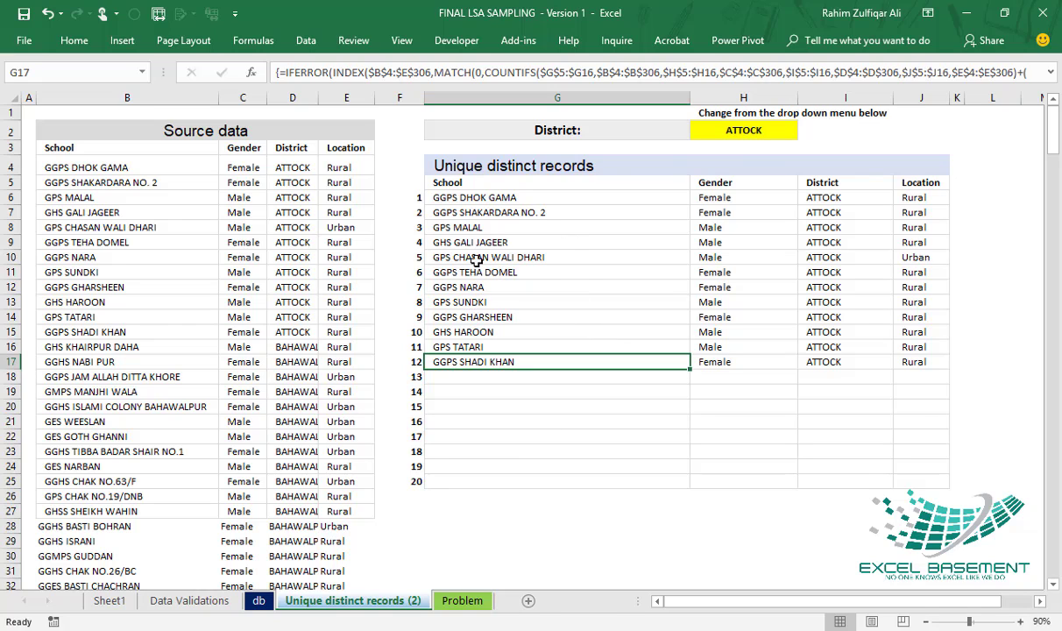
{"action": "left_click_drag", "start_coordinate": [491, 257], "coordinate": [491, 273]}
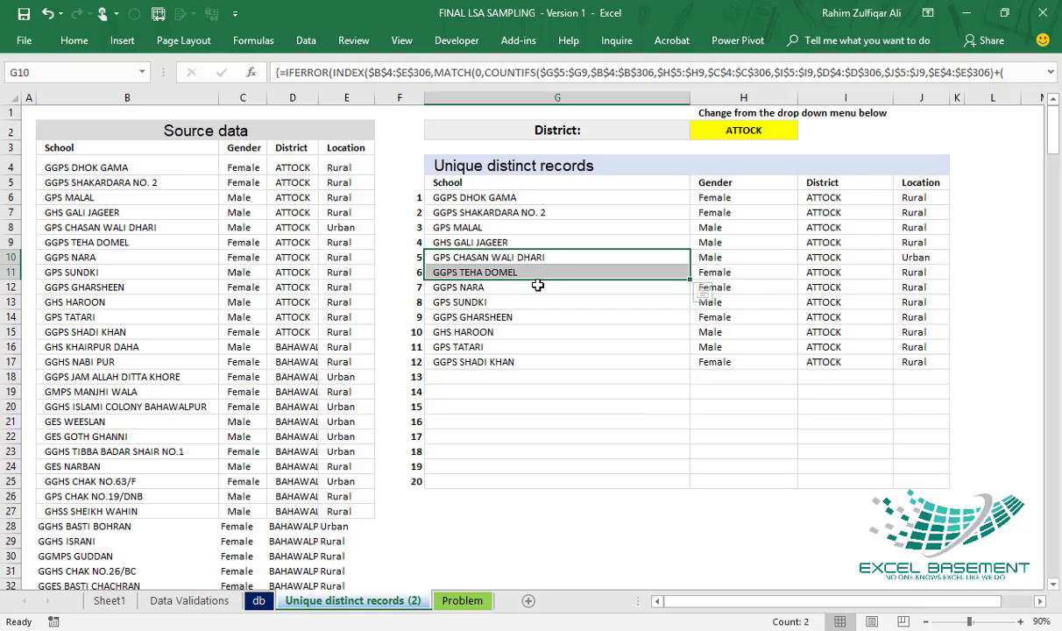
{"action": "left_click", "coordinate": [456, 601]}
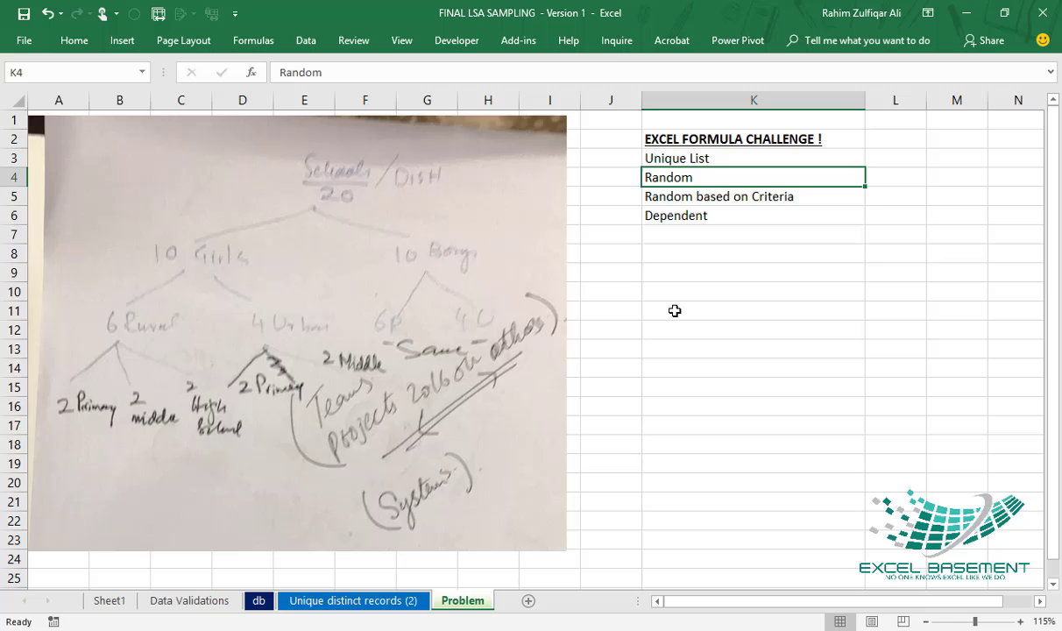
Set the District in H2 of the Unique distinct records (2) sheet to MULTAN
{"action": "left_click", "coordinate": [649, 159]}
{"action": "left_click", "coordinate": [334, 601]}
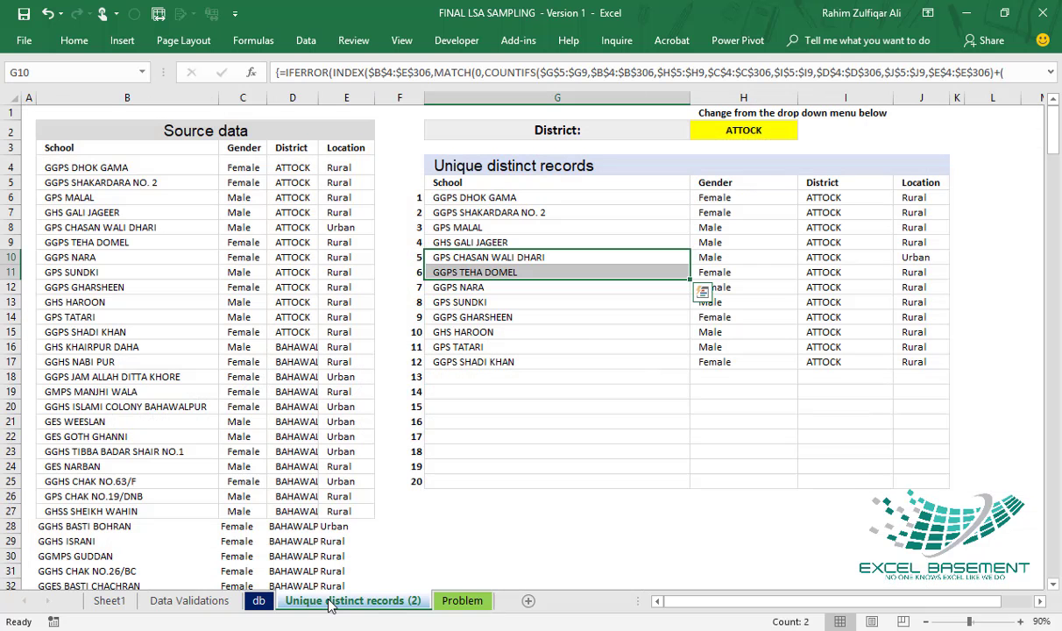
{"action": "left_click", "coordinate": [758, 128]}
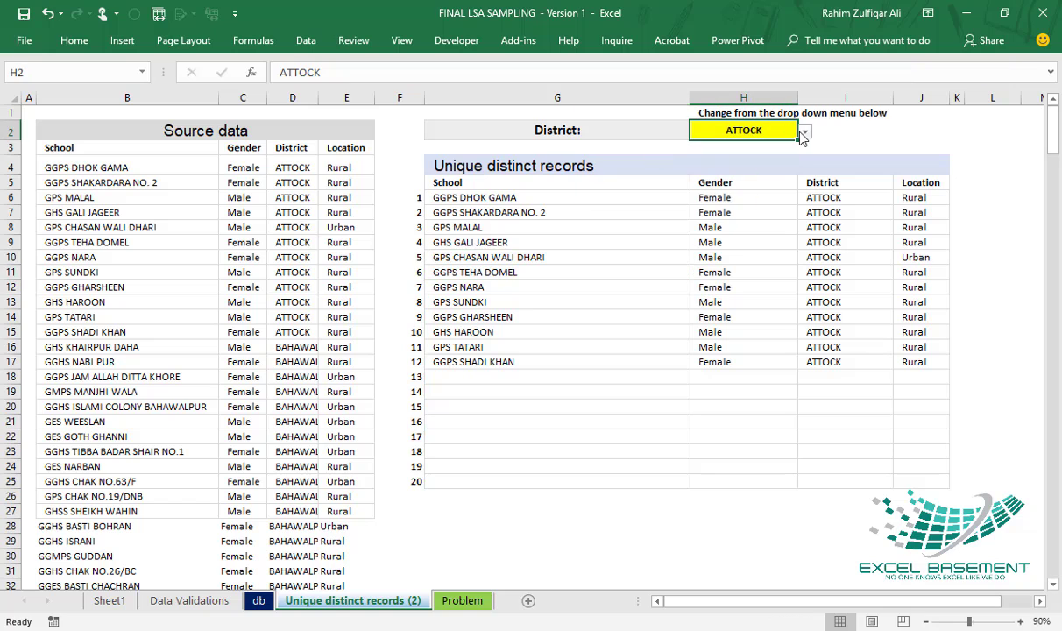
{"action": "left_click", "coordinate": [805, 131]}
{"action": "left_click_drag", "start_coordinate": [805, 168], "coordinate": [804, 182]}
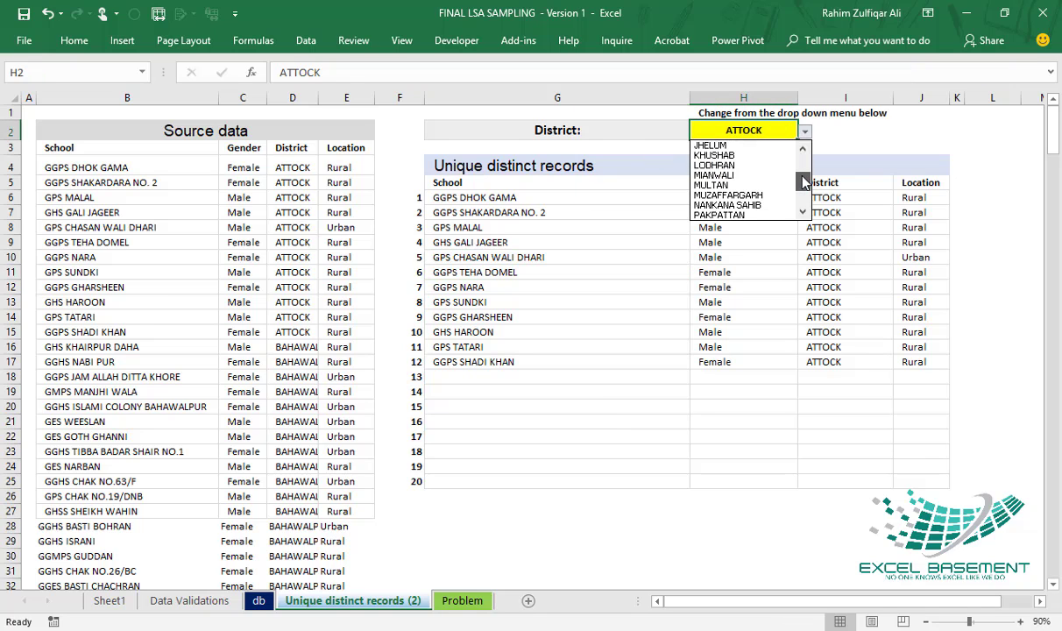
{"action": "left_click", "coordinate": [719, 185]}
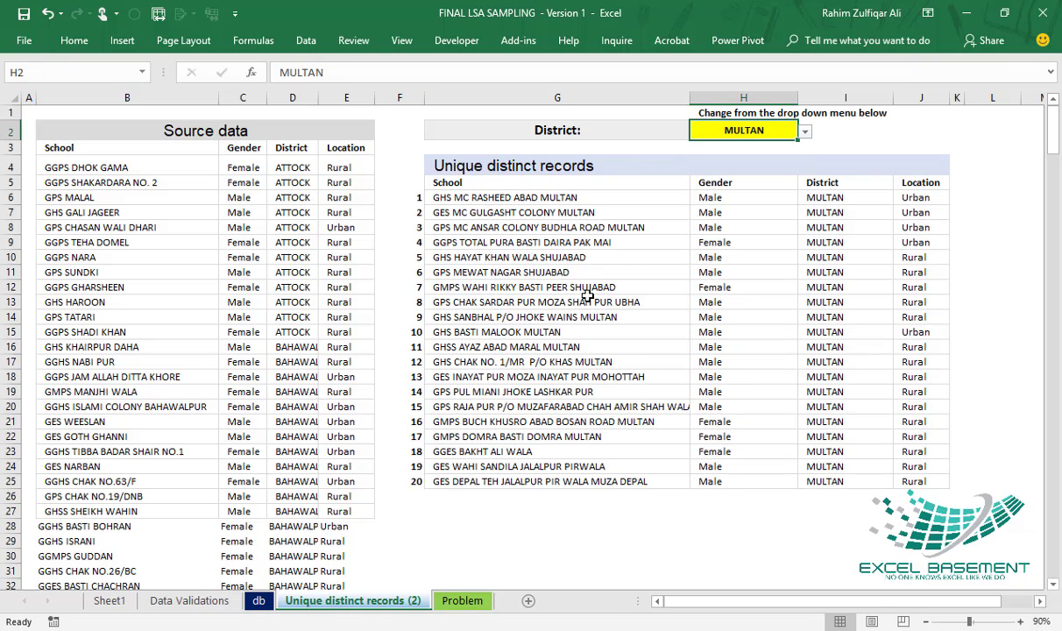
Examine the MULTAN school list in G6:G24, and review the Random based on Criteria and Dependent items on the Problem sheet
{"action": "left_click_drag", "start_coordinate": [541, 197], "coordinate": [536, 471]}
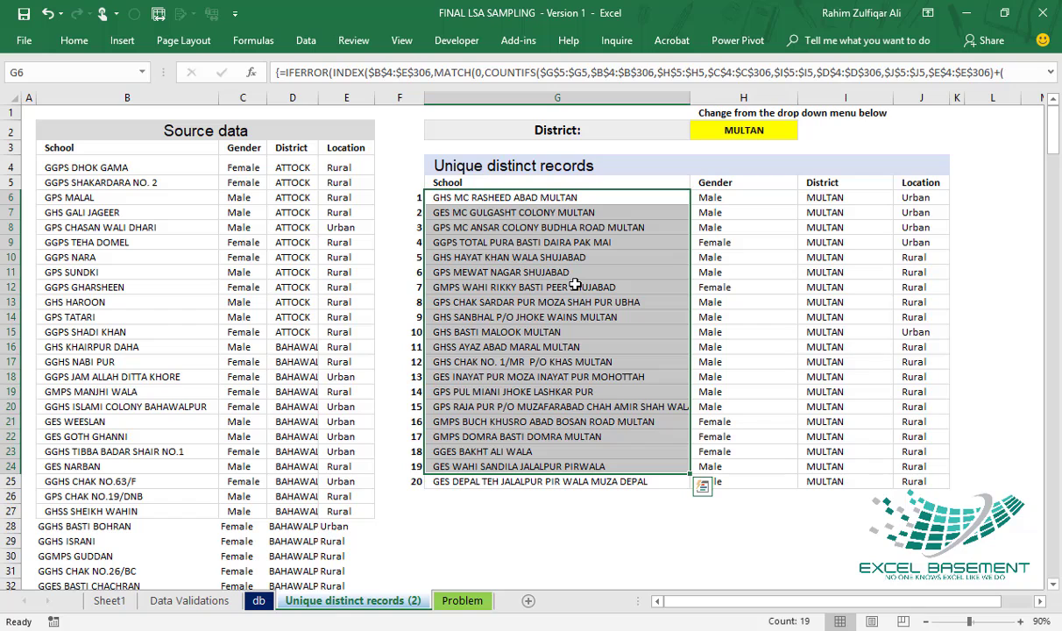
{"action": "left_click", "coordinate": [574, 285]}
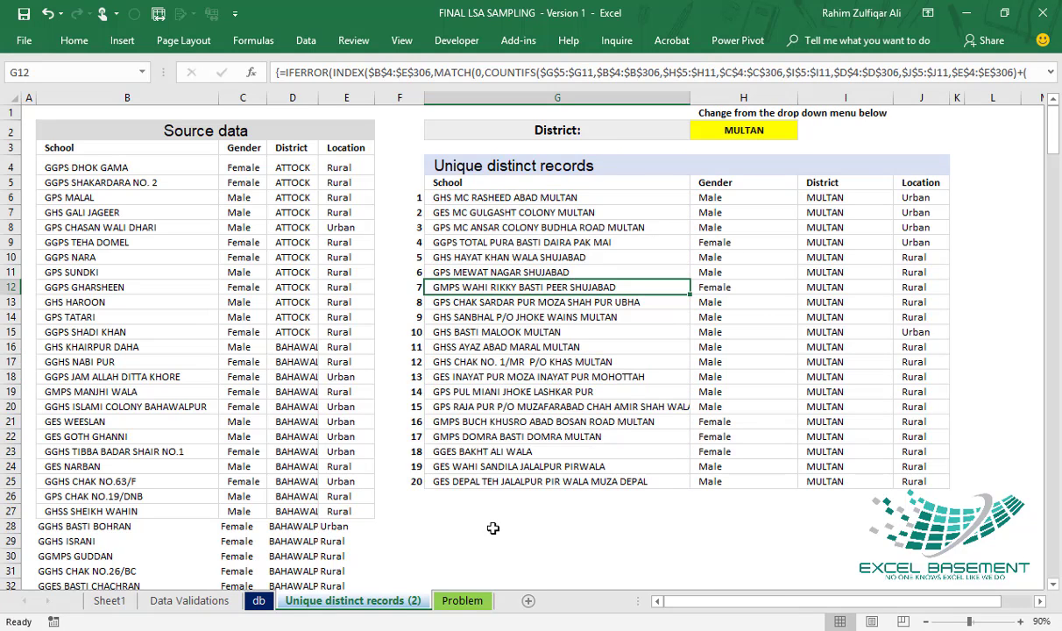
{"action": "left_click", "coordinate": [464, 601]}
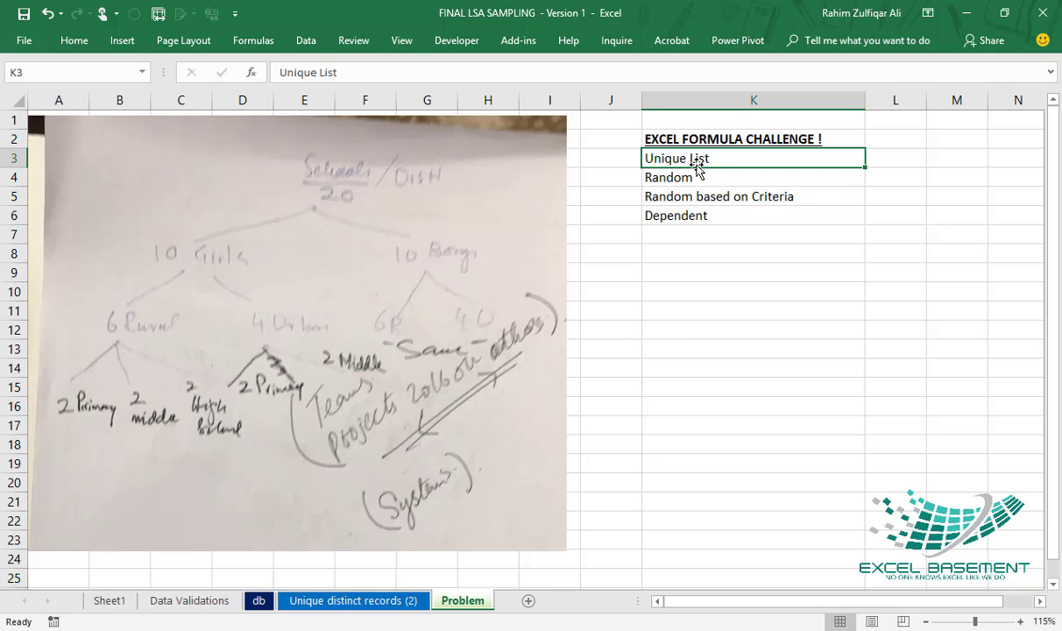
{"action": "left_click", "coordinate": [671, 199]}
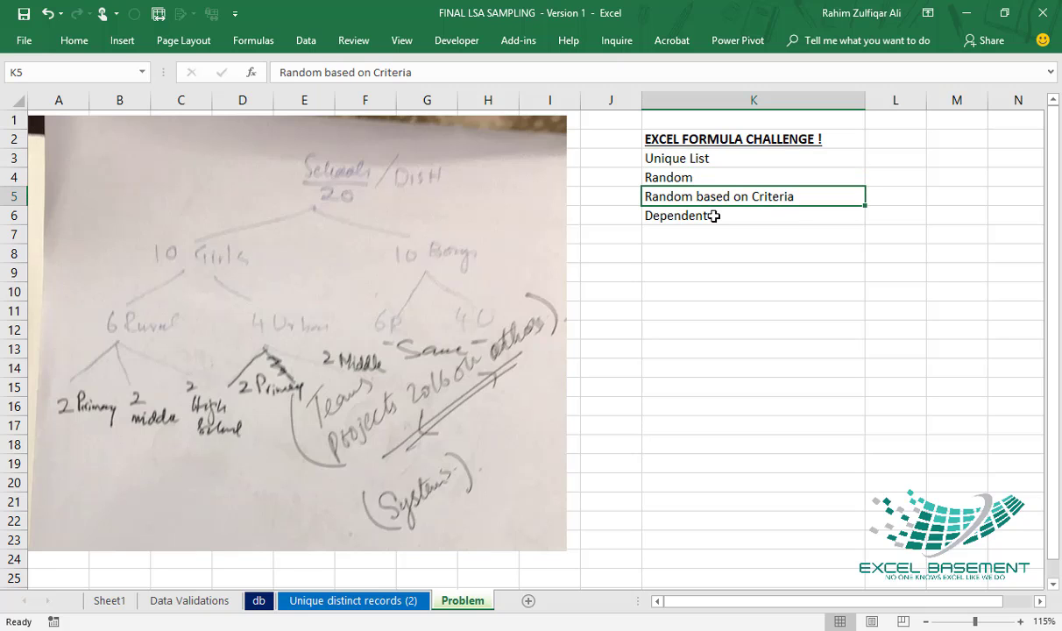
{"action": "left_click", "coordinate": [716, 217]}
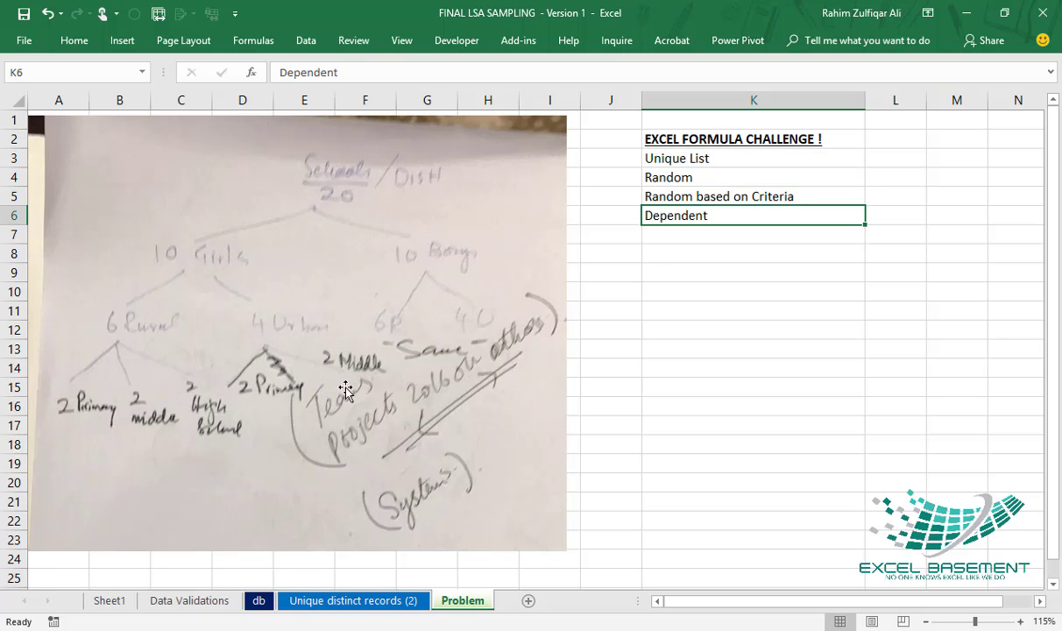
Switch to Notepad and skim the brief down to the urban school types and back to its beginning
{"action": "key", "text": "alt+Tab"}
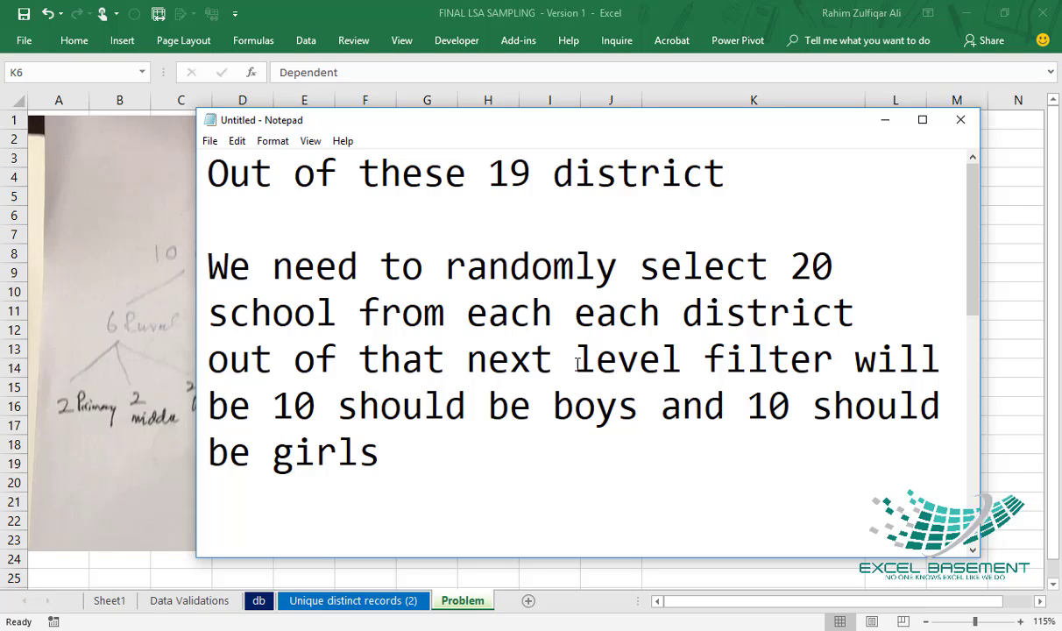
{"action": "scroll", "coordinate": [578, 364], "scroll_direction": "down", "scroll_amount": 4}
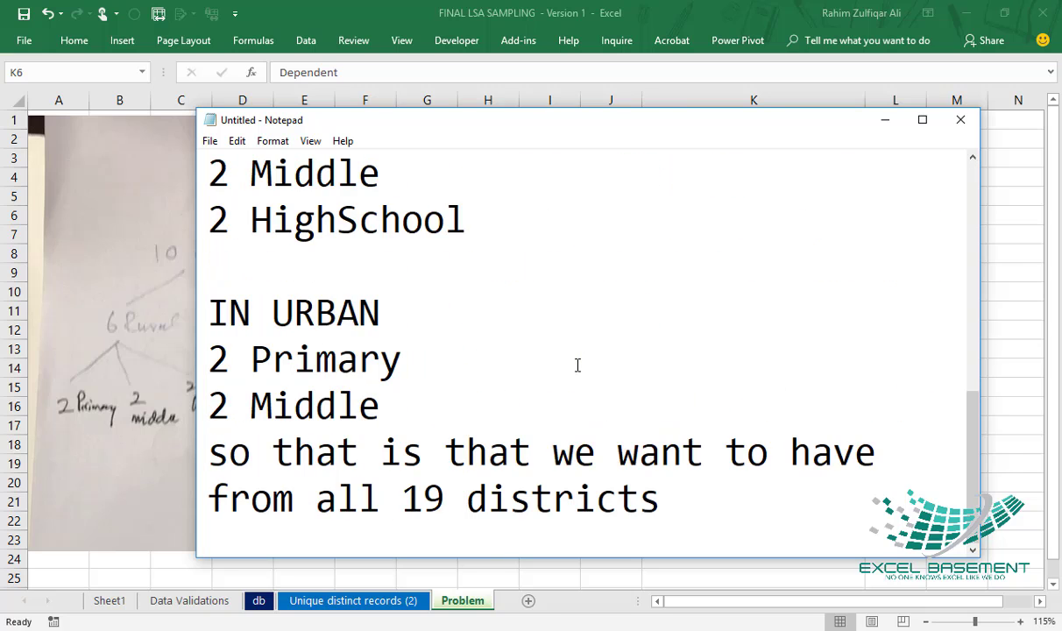
{"action": "scroll", "coordinate": [578, 365], "scroll_direction": "up", "scroll_amount": 4}
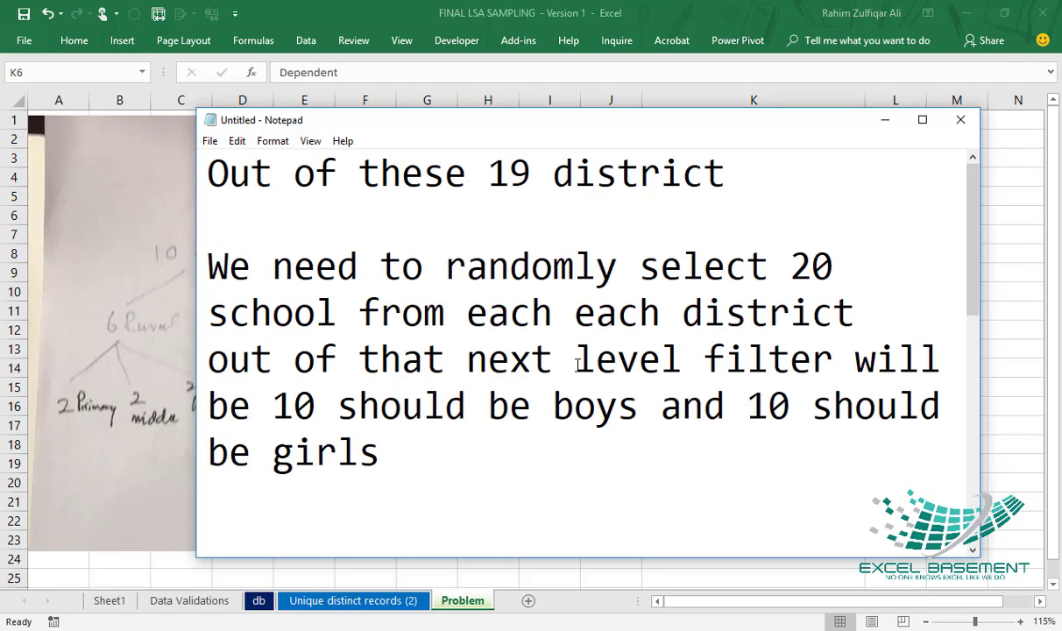